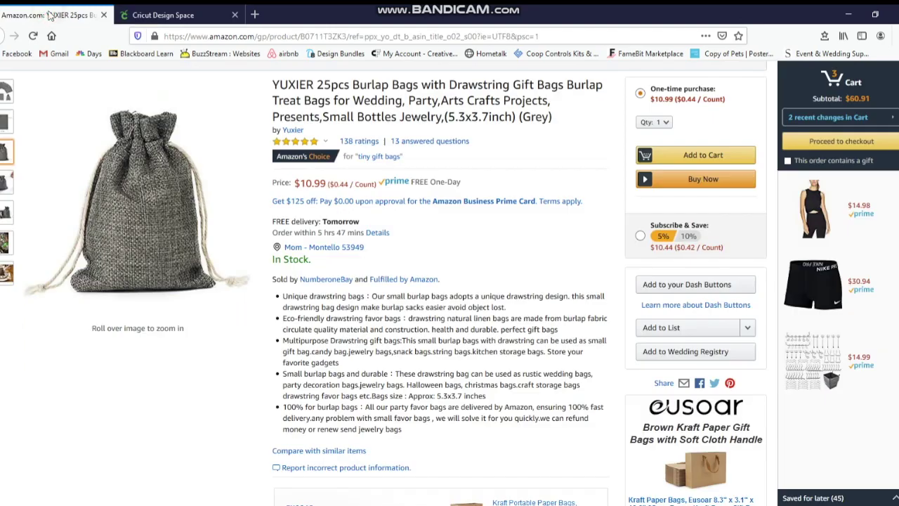
Step: Switch to Cricut Design Space, resize the square to 3 in wide by 3 in high with unlocked proportions, and reposition it on the canvas
mouse_move(151, 183)
click(201, 17)
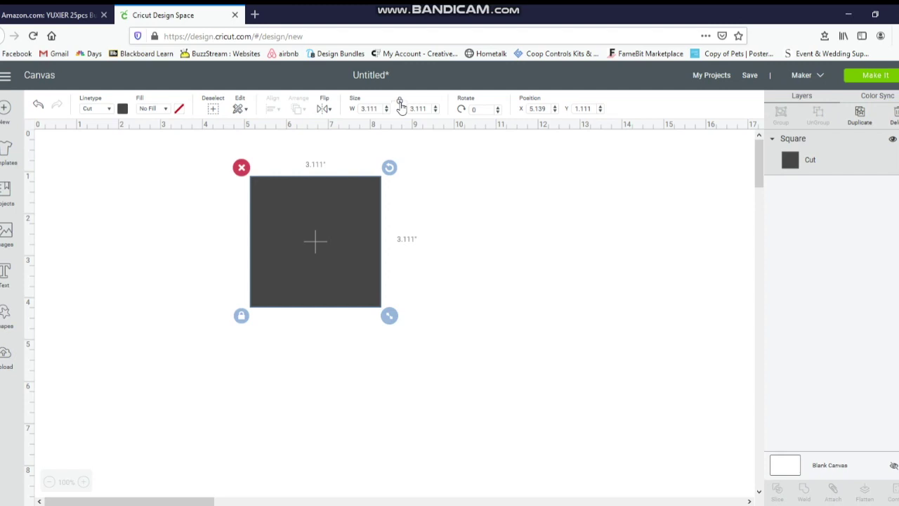
click(400, 102)
click(380, 108)
text(3)
key(Tab)
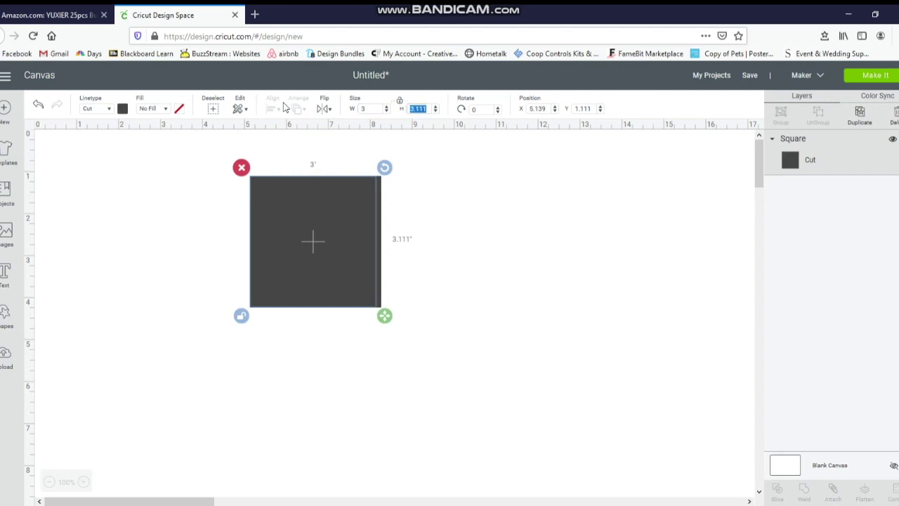
text(3)
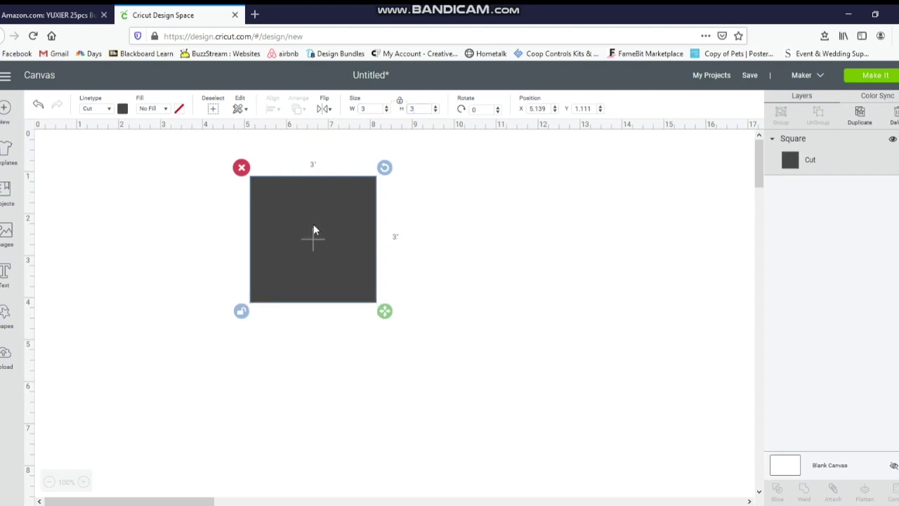
drag(312, 229, 362, 243)
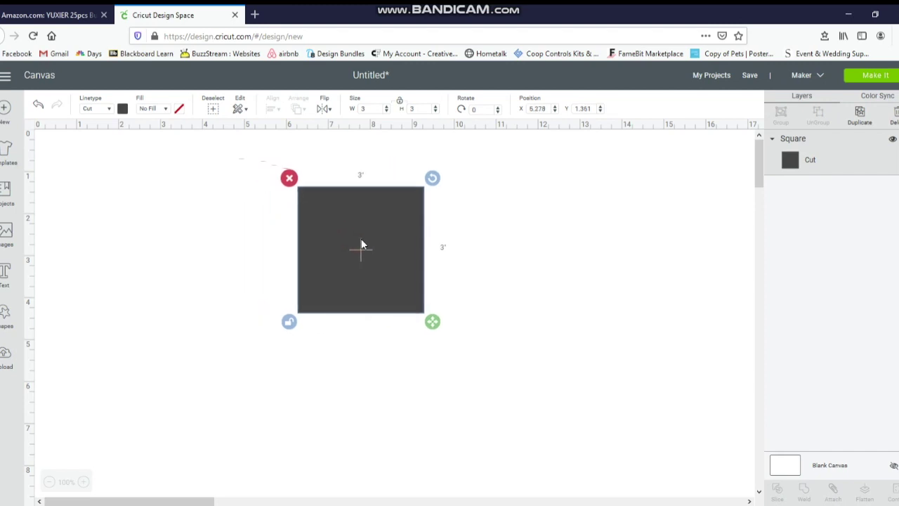
Step: Search Google Images for "tic tac toe svg" in a new browser tab
click(254, 14)
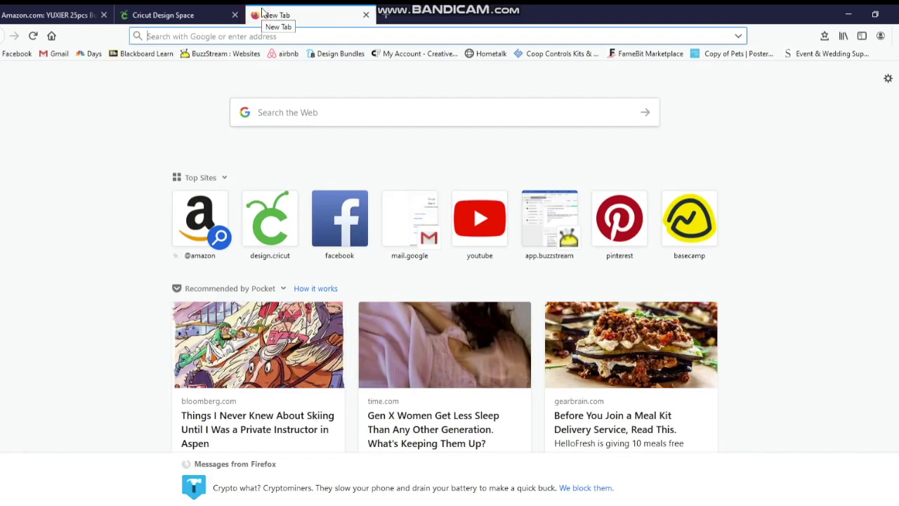
text(tic tac )
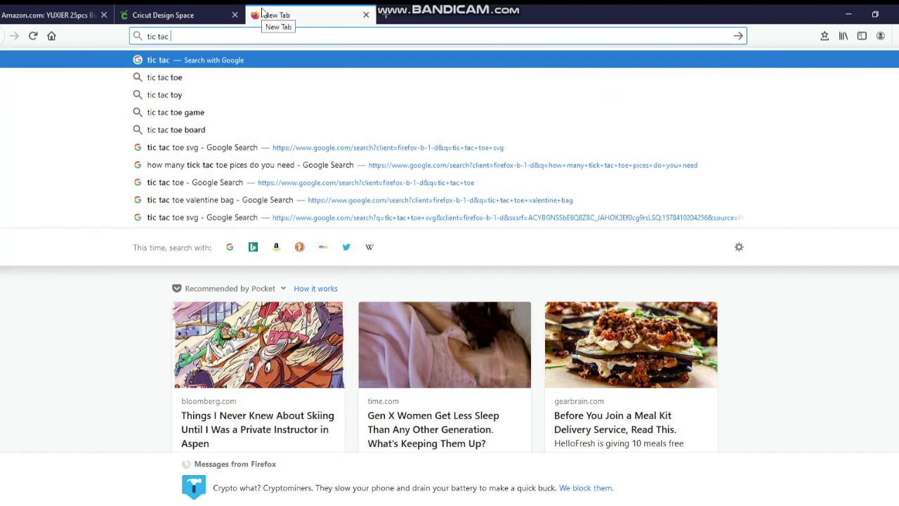
text(toe svg)
key(Return)
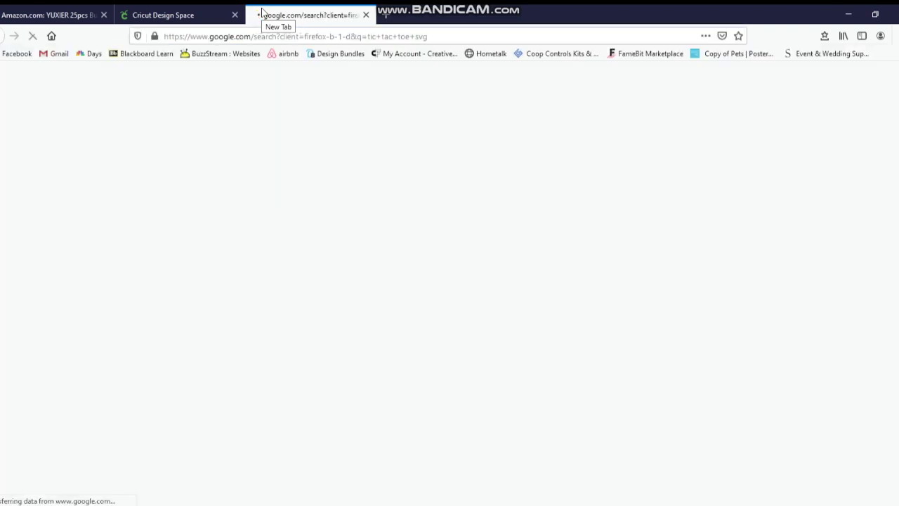
click(148, 117)
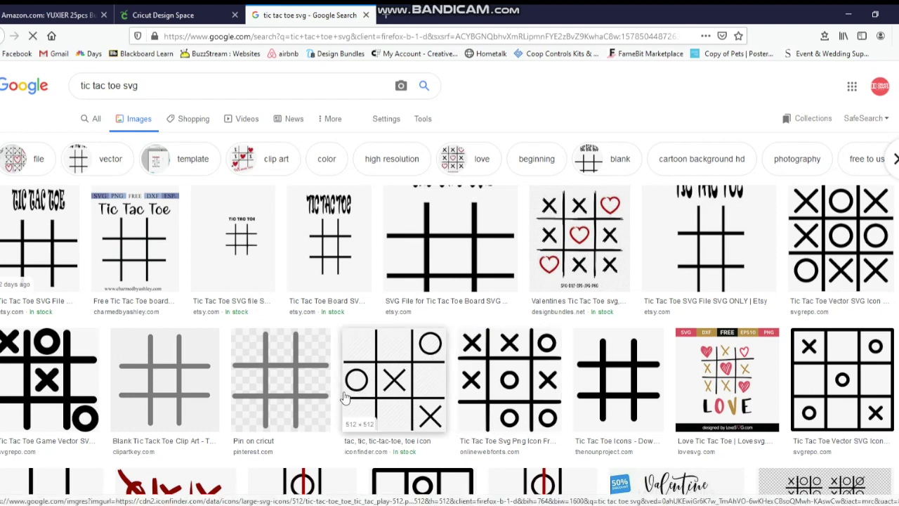
Step: Save the grey tic-tac-toe grid image with the checkered background to the Desktop under the file name index
click(309, 406)
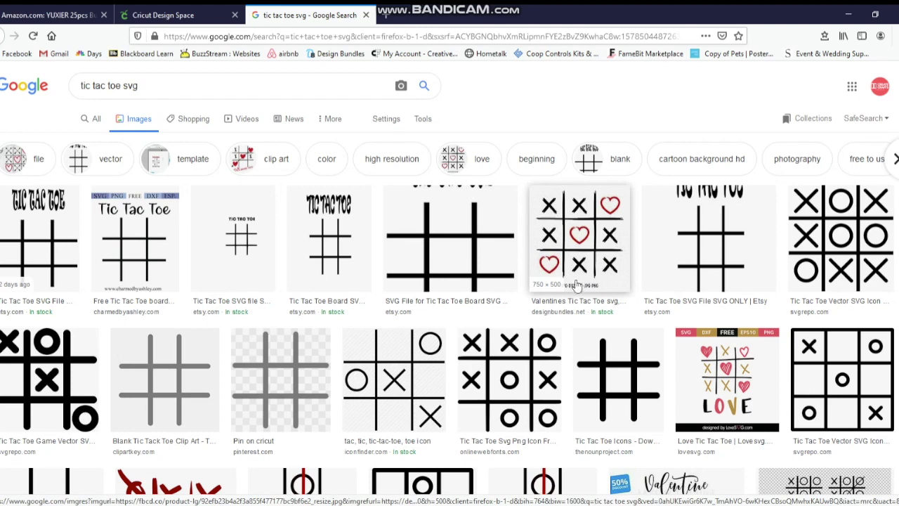
scroll(571, 288, down, 2)
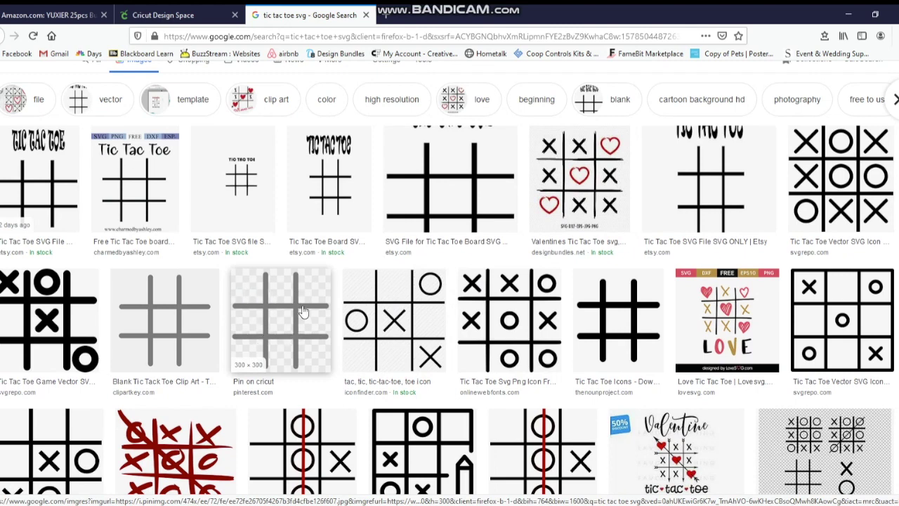
right_click(295, 307)
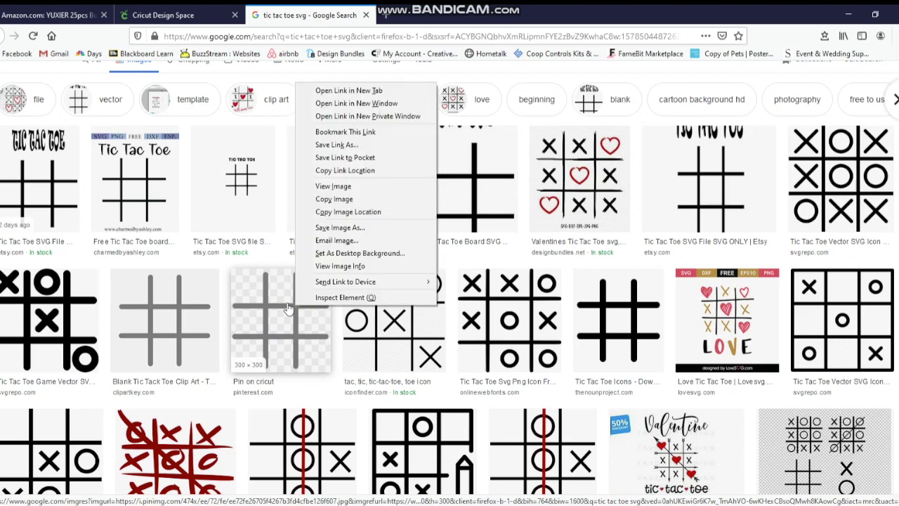
click(324, 230)
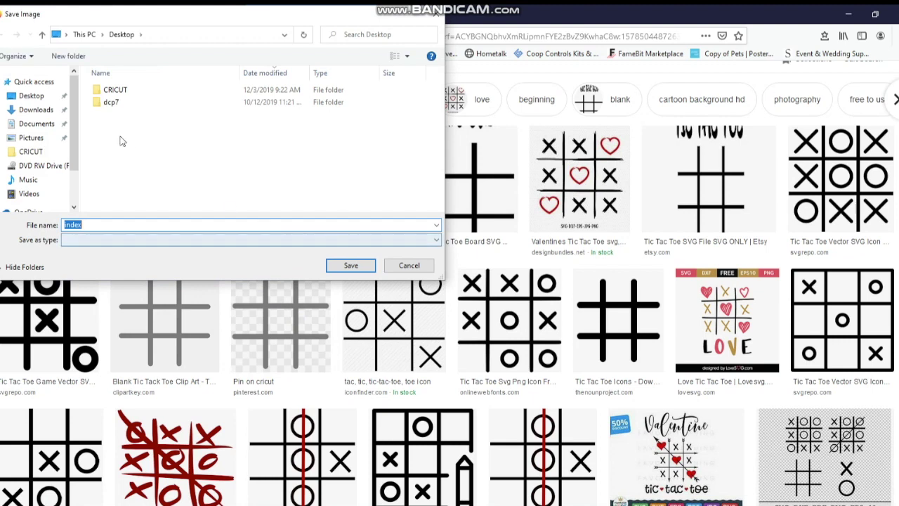
click(35, 95)
click(64, 225)
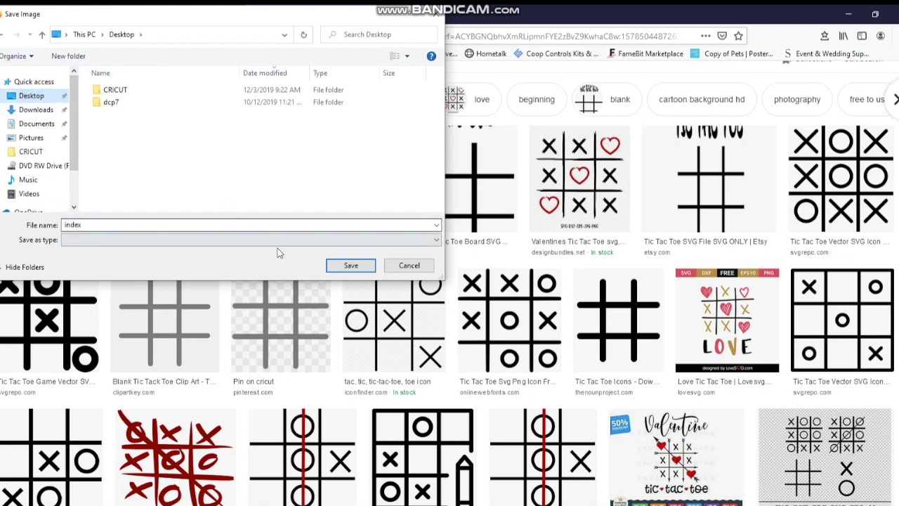
click(341, 267)
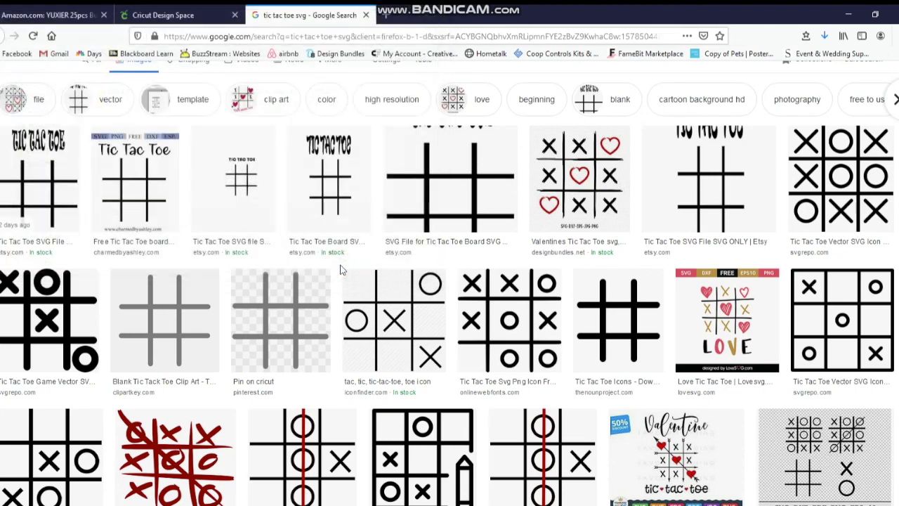
Step: Switch to Cricut Design Space and upload the saved grid picture with the Simple image type
click(181, 16)
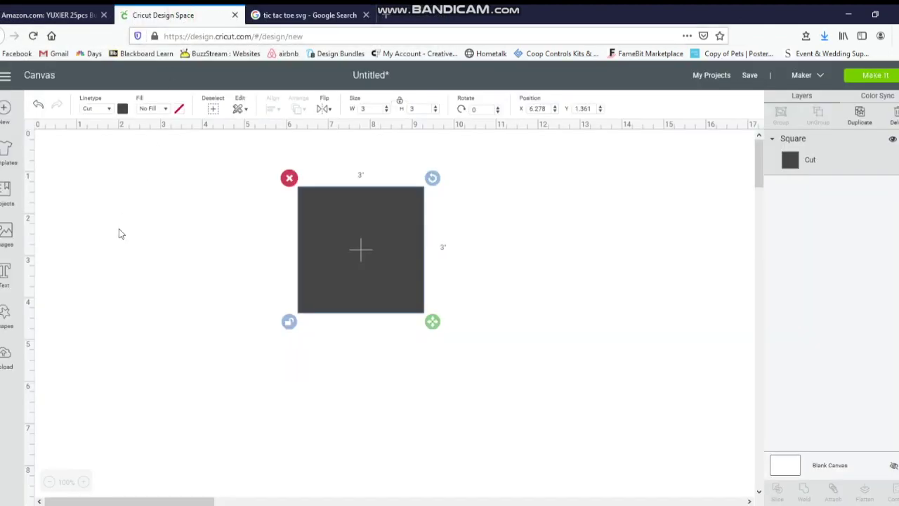
click(7, 355)
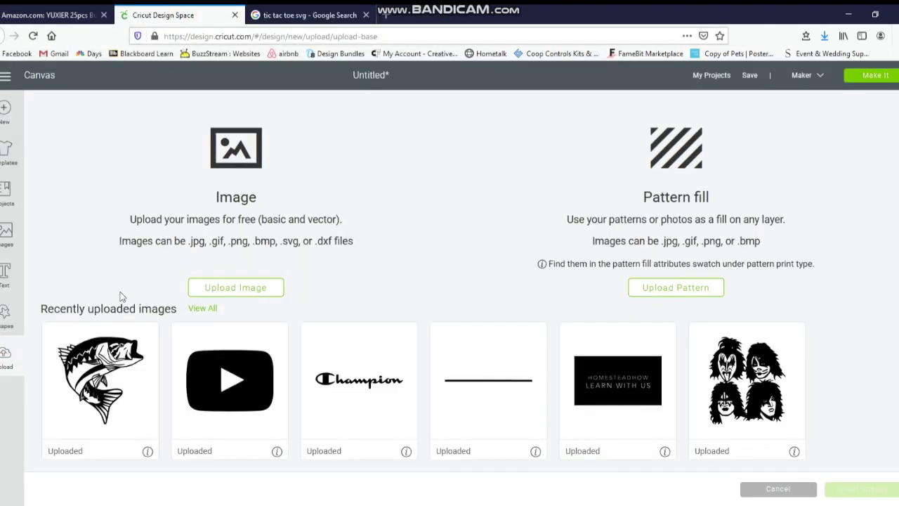
click(225, 287)
click(452, 285)
double_click(118, 90)
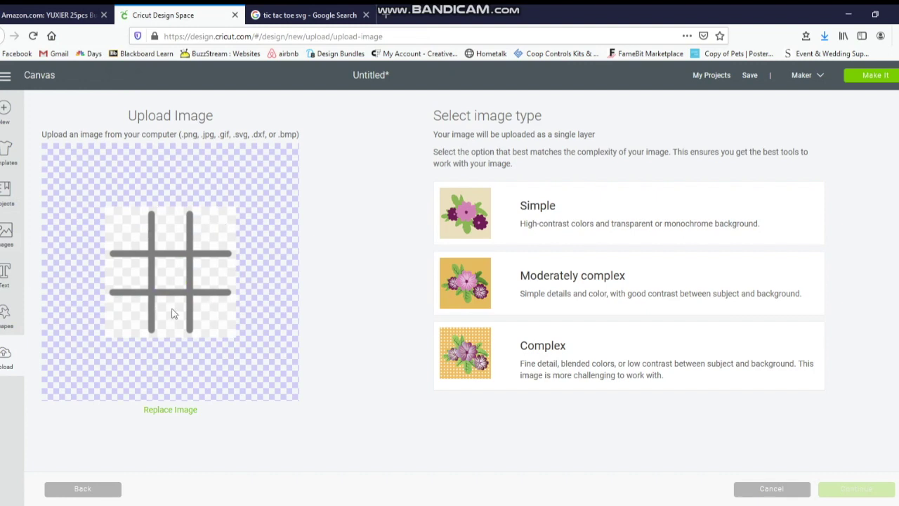
click(575, 220)
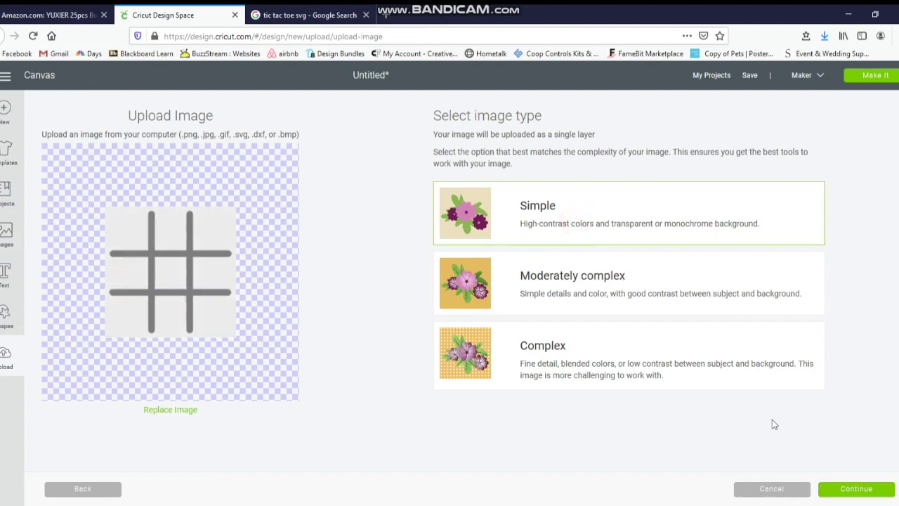
click(837, 489)
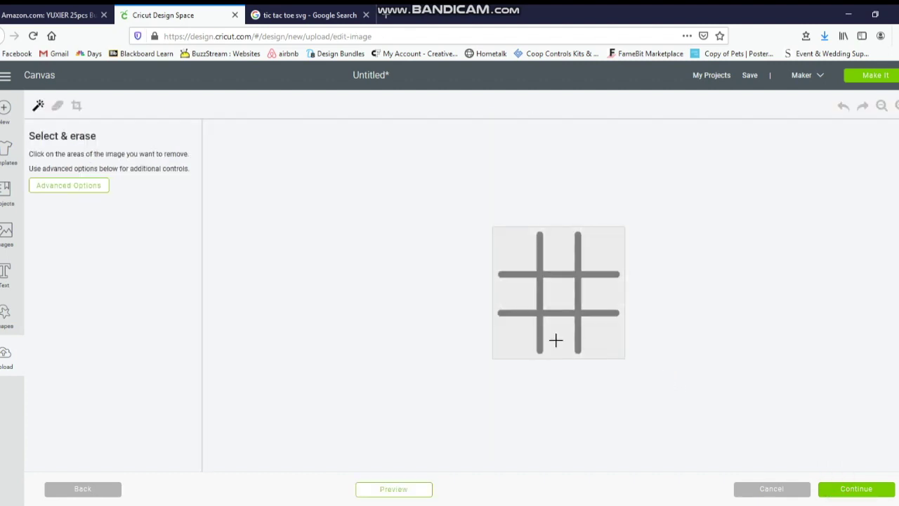
Step: Erase the background around the grid and inside its centre cell, and save the upload as a Cut image
click(513, 250)
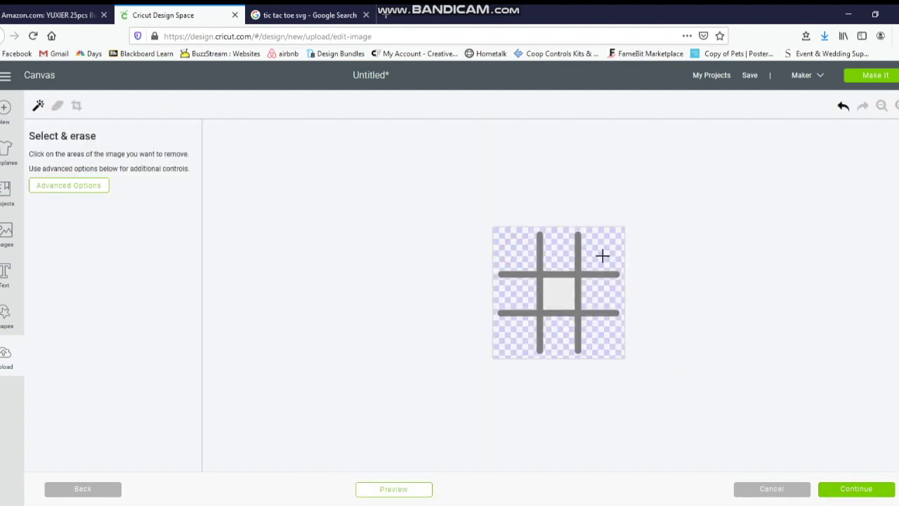
click(560, 294)
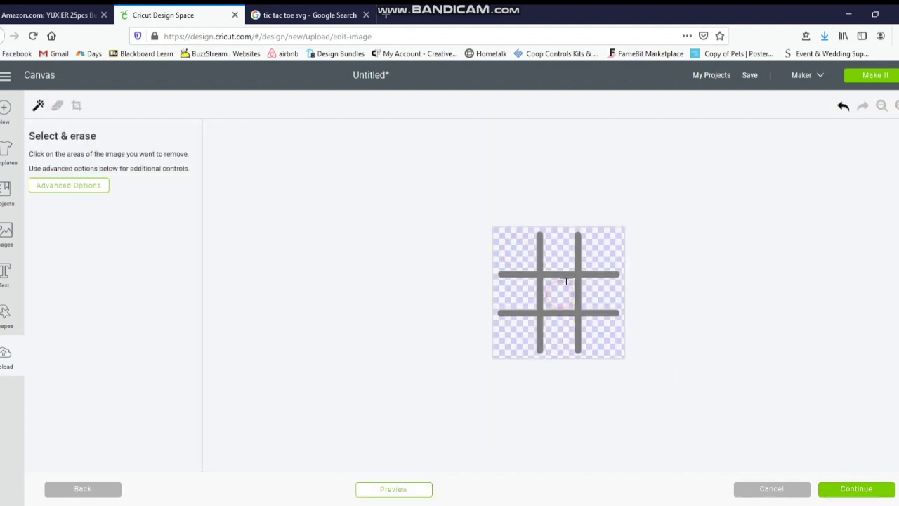
click(864, 488)
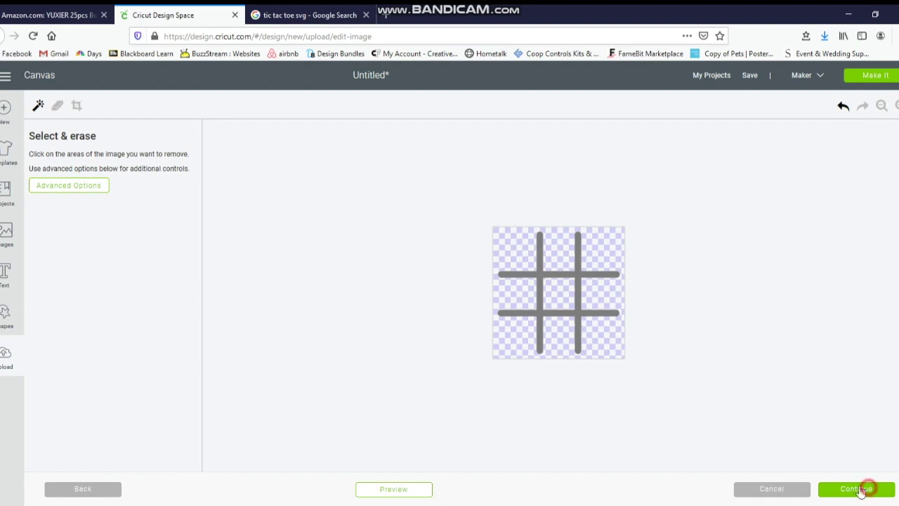
click(609, 197)
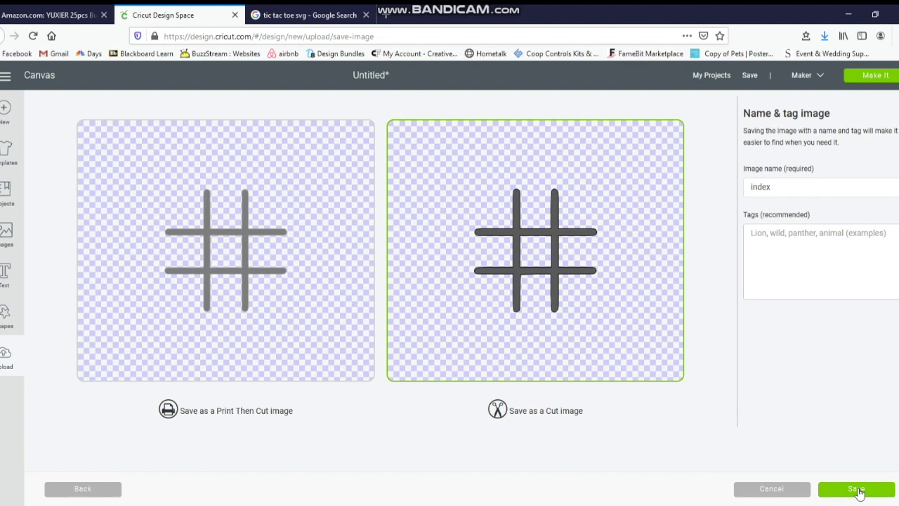
click(857, 489)
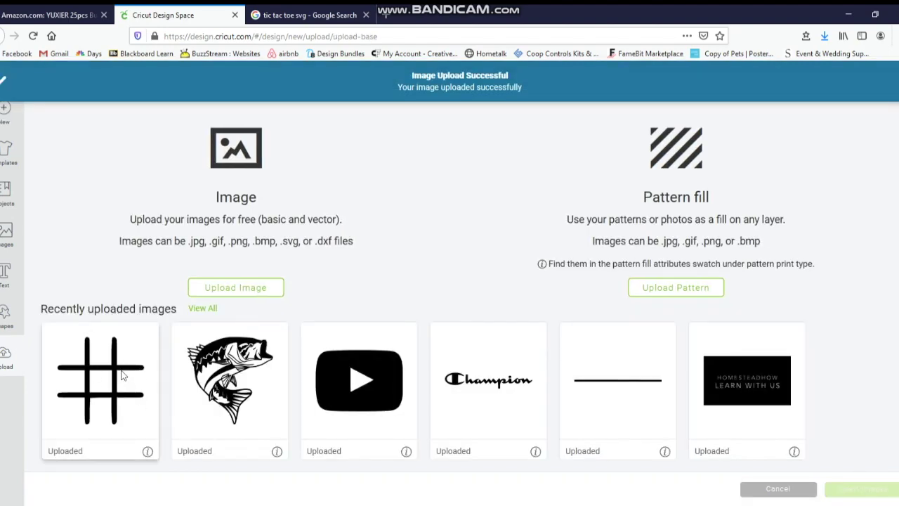
Step: Insert the uploaded tic-tac-toe grid, try it over the square, and place it on the empty canvas beside the square
click(118, 373)
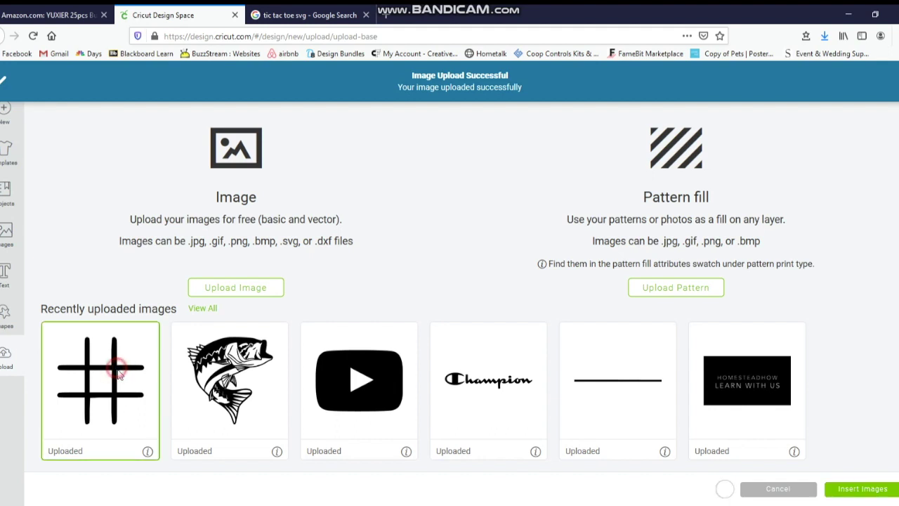
click(854, 489)
click(358, 277)
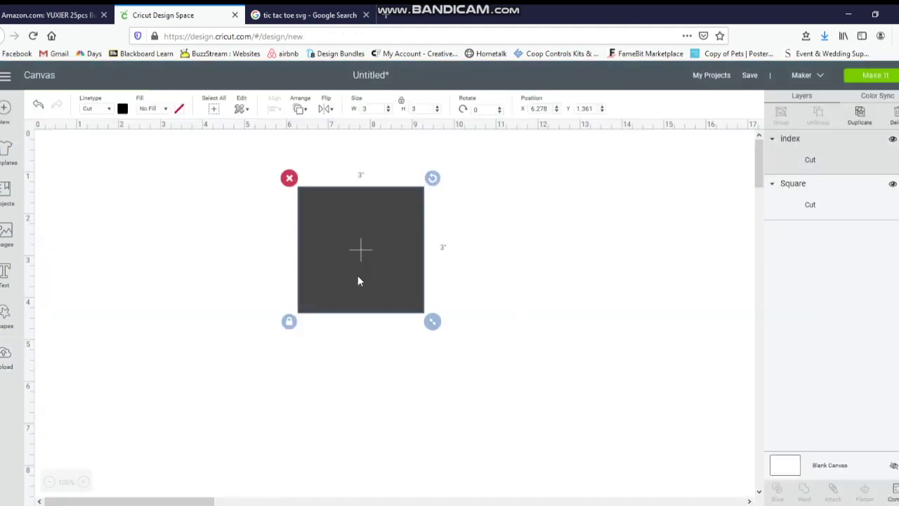
drag(203, 335, 341, 262)
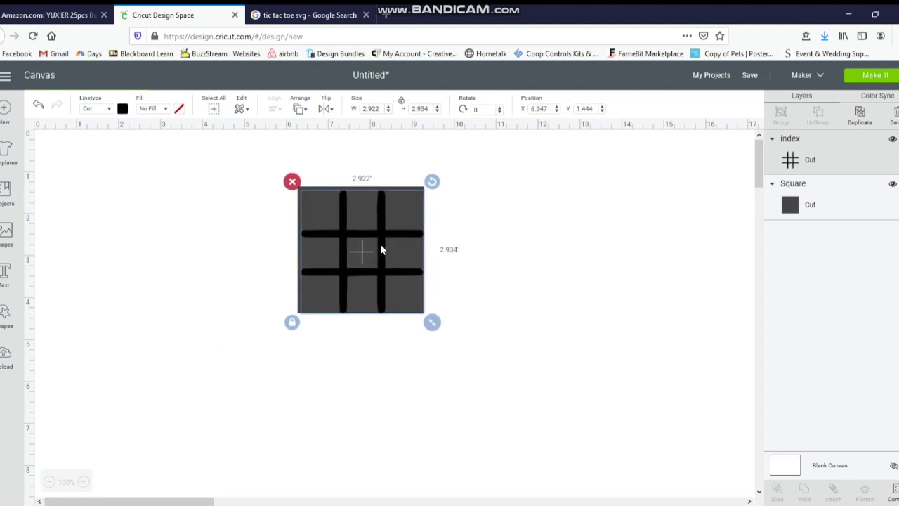
drag(381, 247, 562, 288)
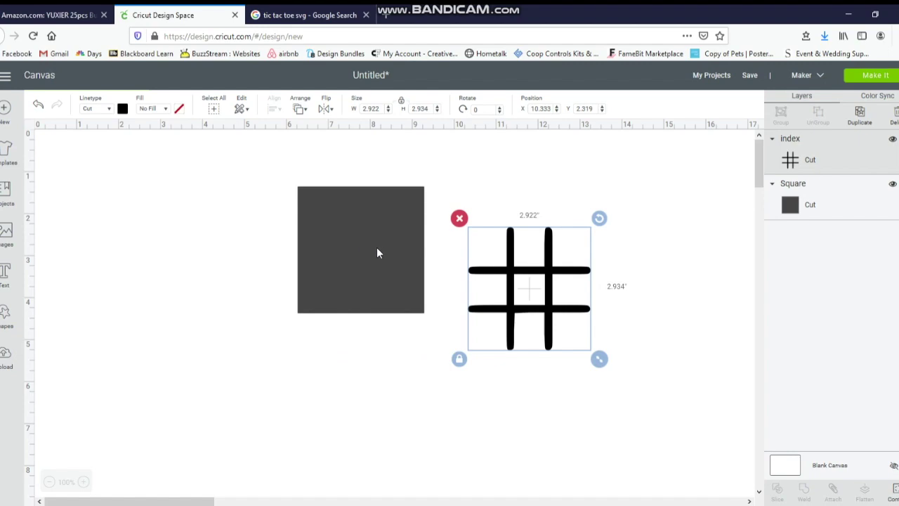
Step: Switch to the Google results tab, search images for "line svg", and look through the straight-line pictures
click(298, 15)
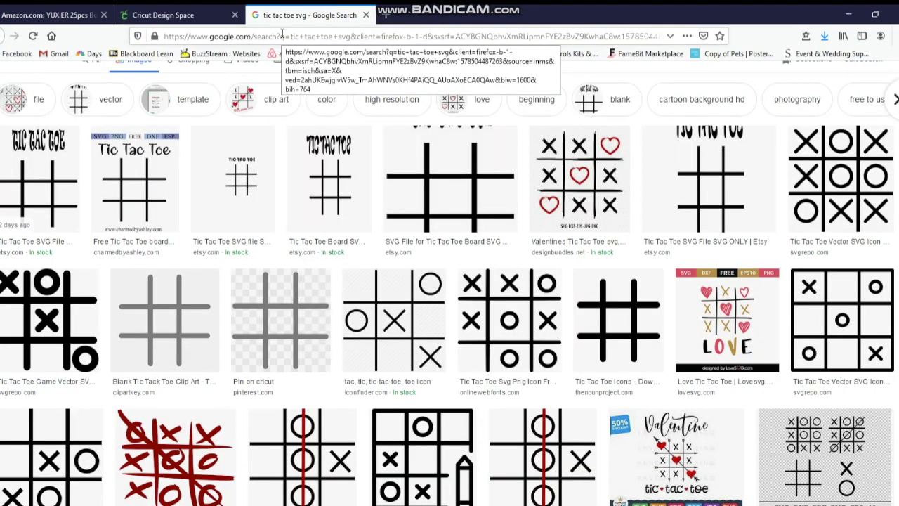
click(282, 35)
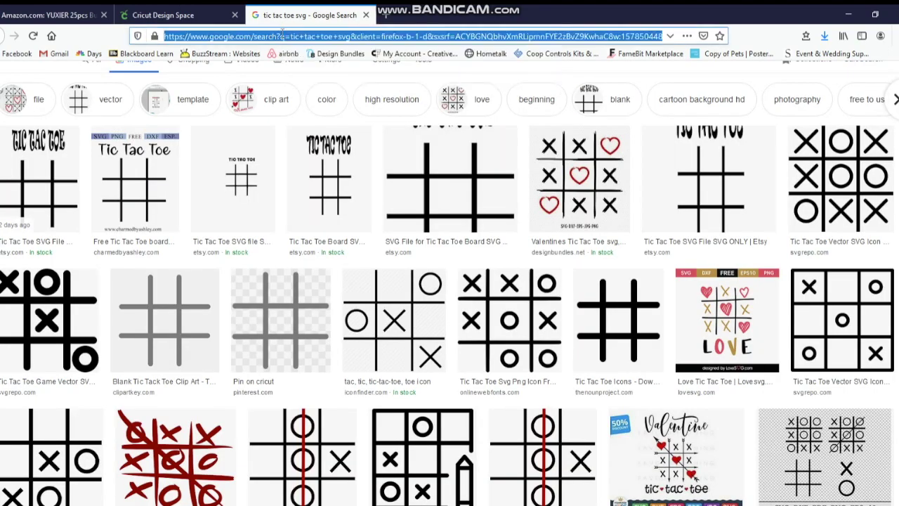
key(BackSpace)
text(line svg)
key(Return)
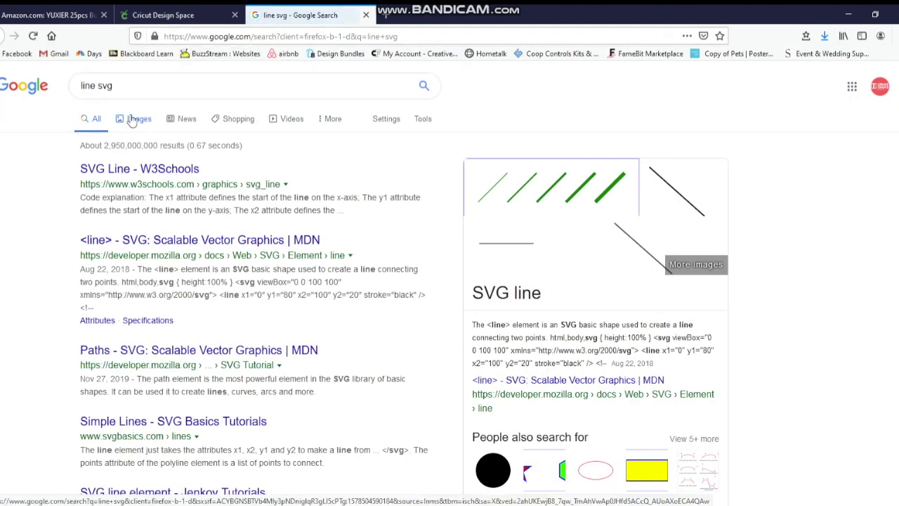
click(133, 119)
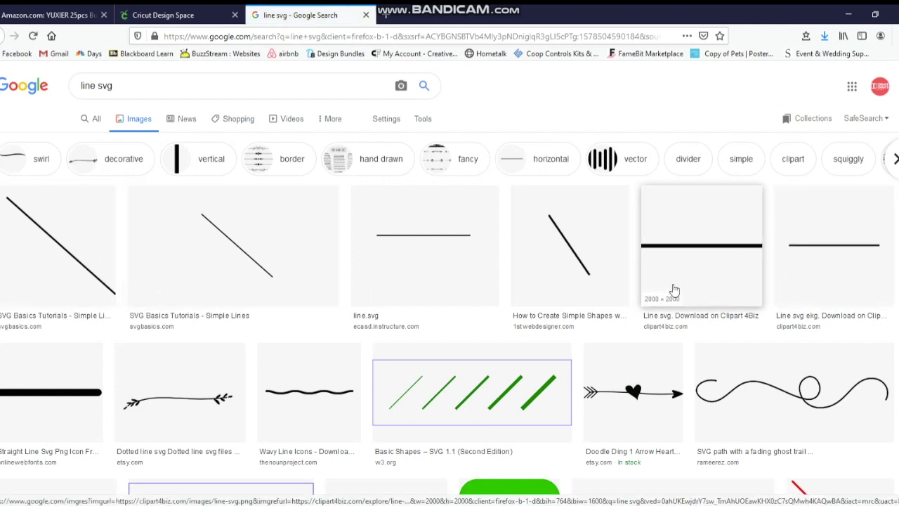
click(279, 364)
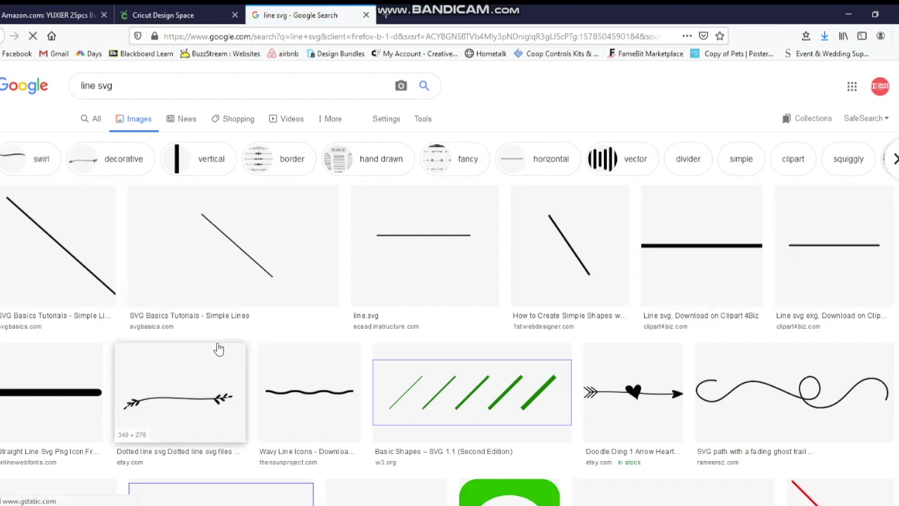
scroll(218, 349, down, 2)
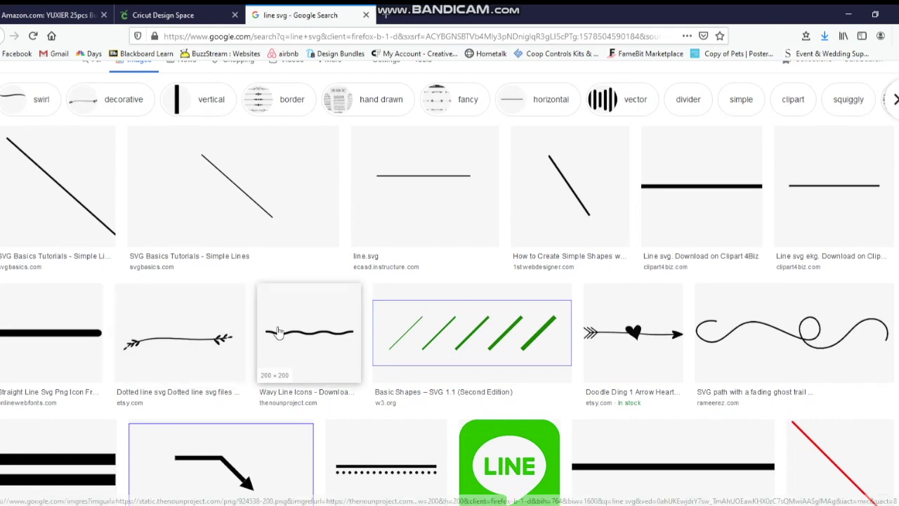
scroll(281, 331, down, 4)
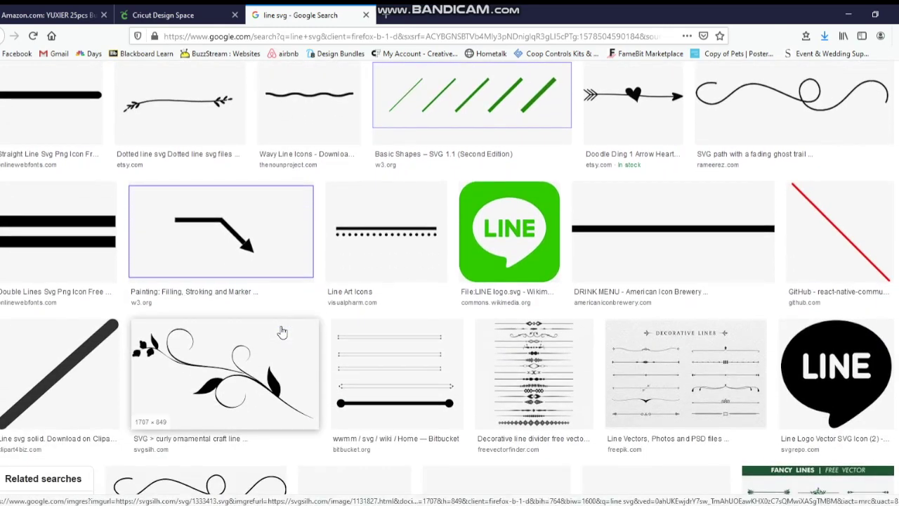
scroll(281, 331, up, 2)
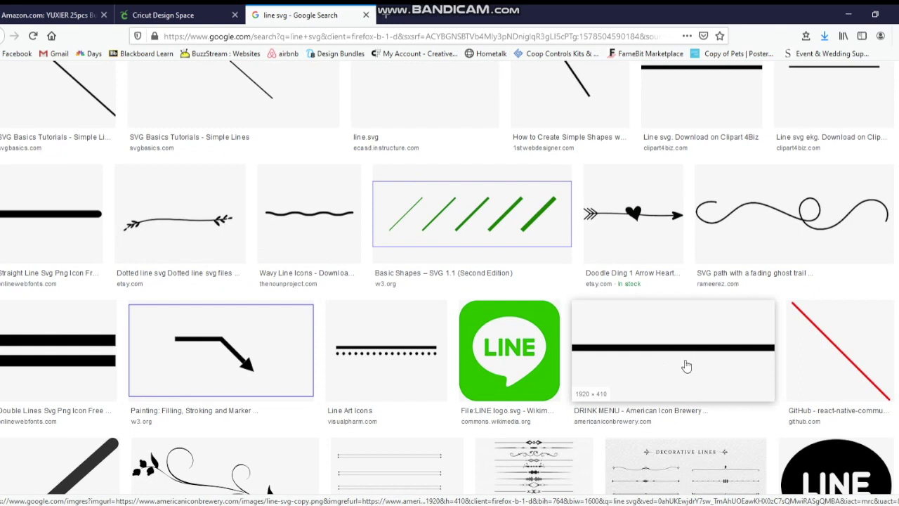
Step: Switch to Cricut Design Space, try the previously uploaded straight line across the square's upper edge, and delete it
click(198, 15)
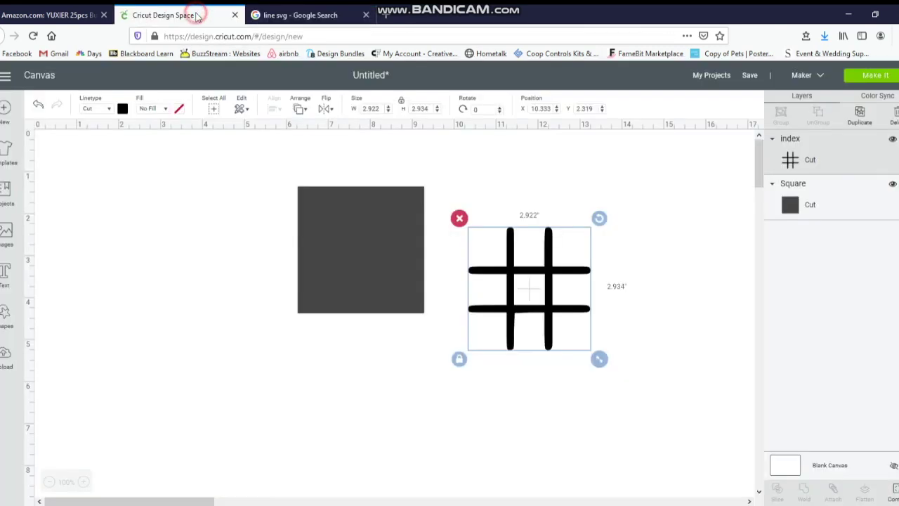
click(6, 355)
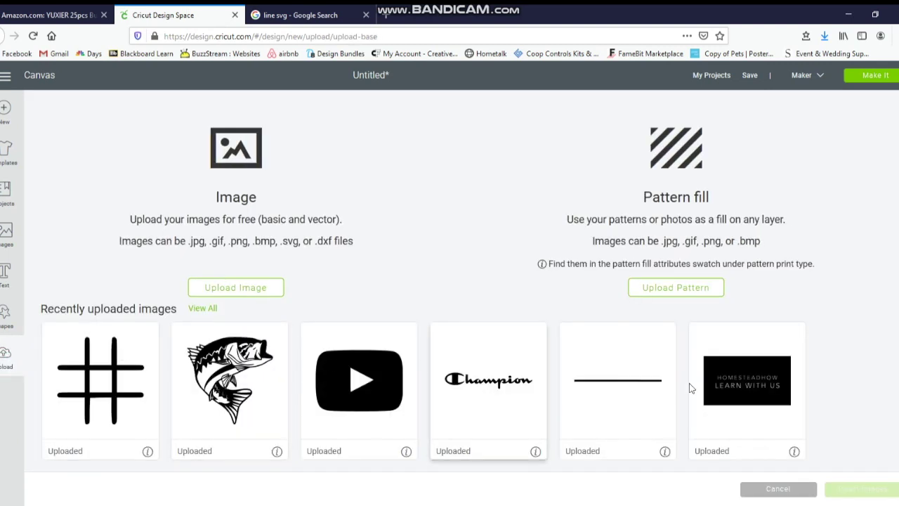
click(617, 378)
click(866, 488)
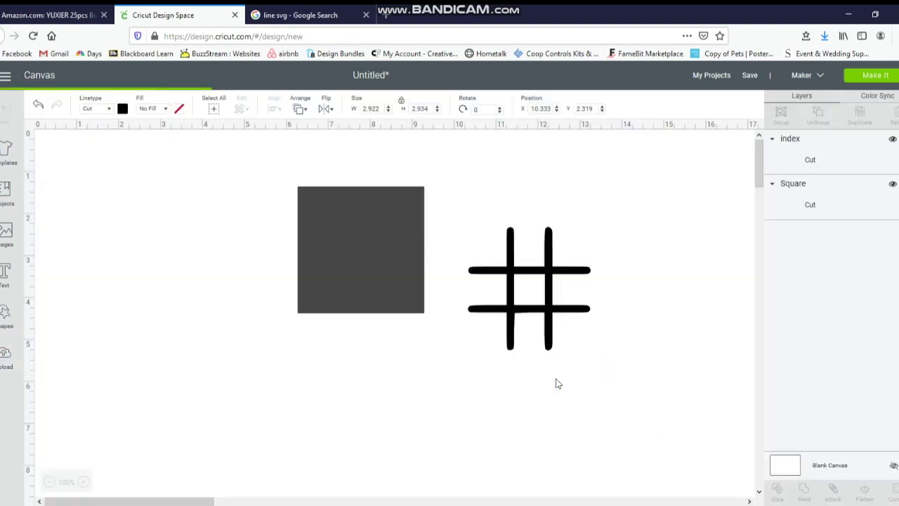
drag(273, 286, 182, 198)
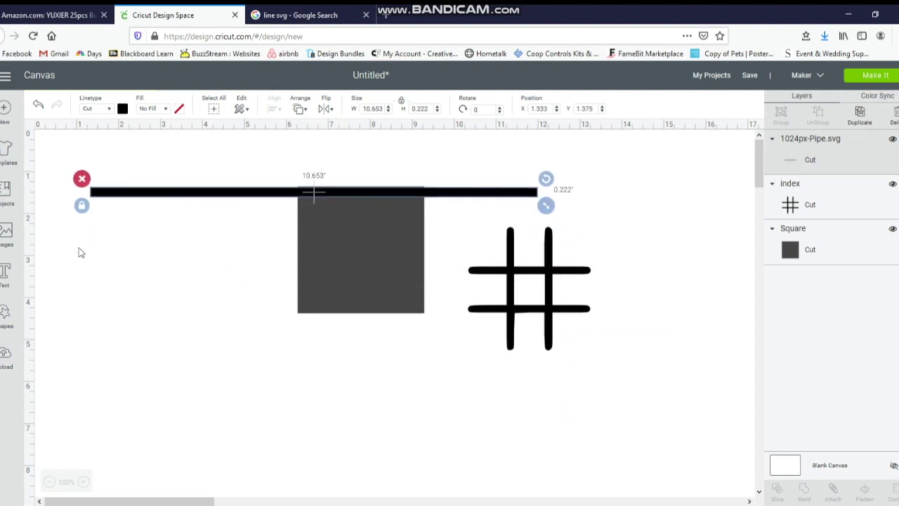
click(82, 178)
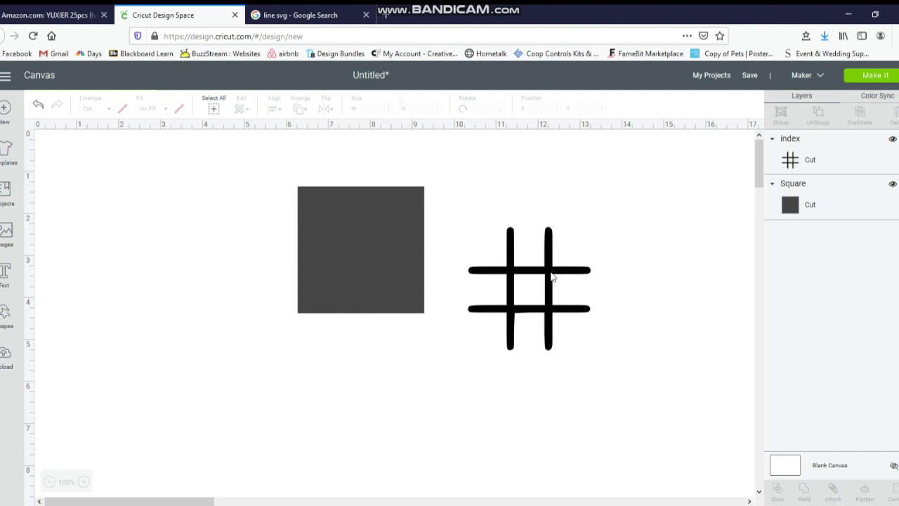
Step: Move the tic-tac-toe grid onto the square, shrink it to about 1.94 inches wide, and centre it in the square's lower part
drag(551, 277, 374, 229)
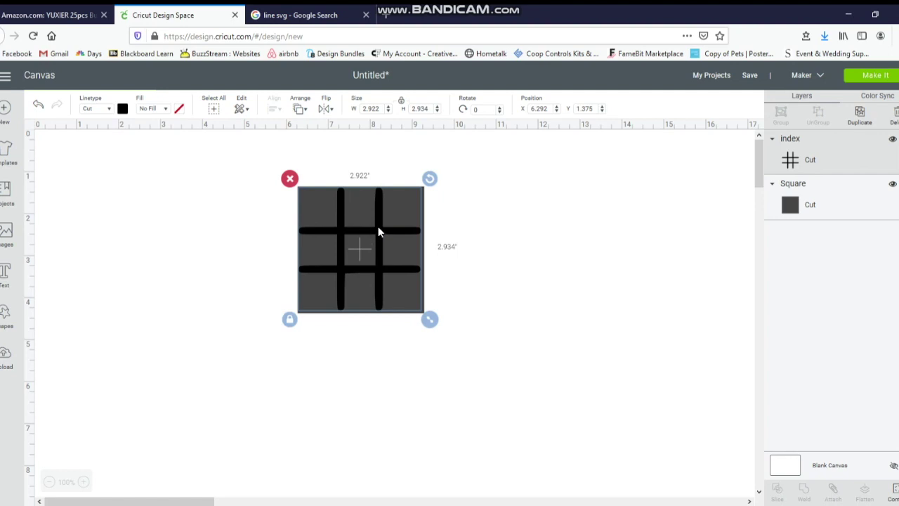
drag(379, 237, 381, 236)
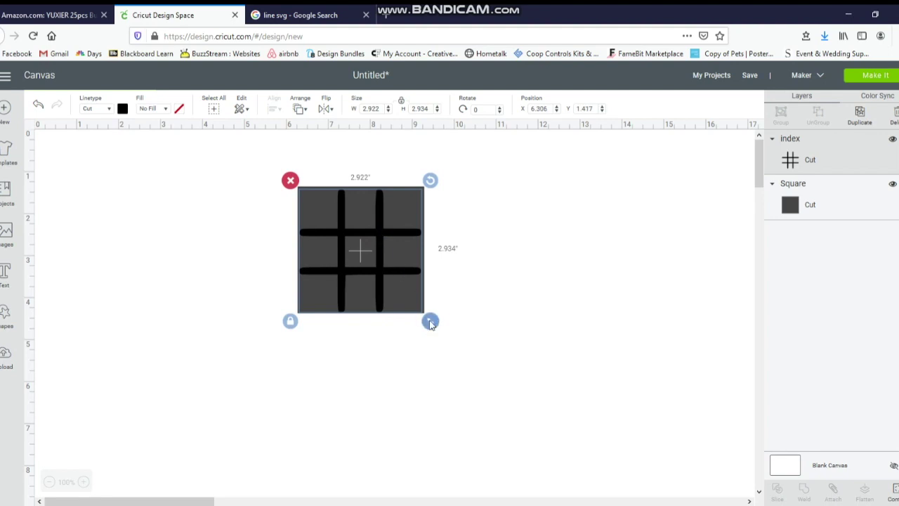
drag(431, 321, 360, 261)
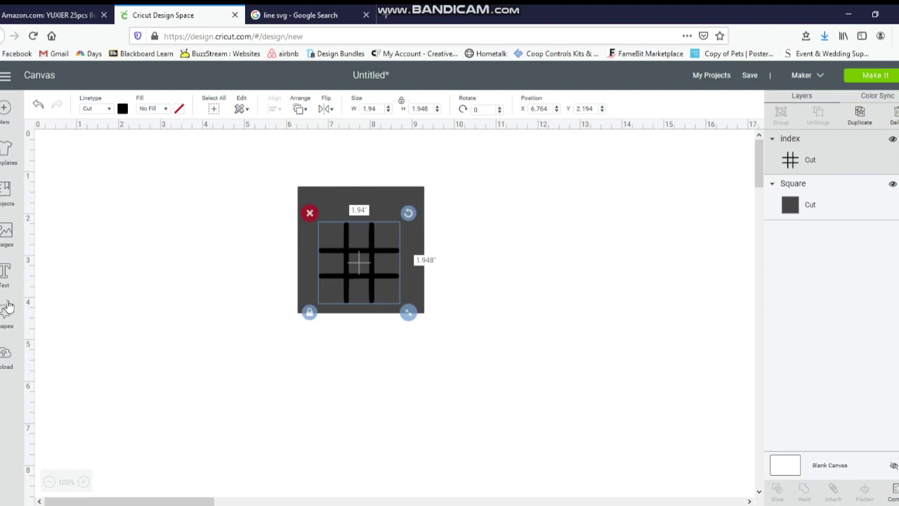
Step: Add a text object reading "Tic Tac Toe" to the canvas
click(6, 274)
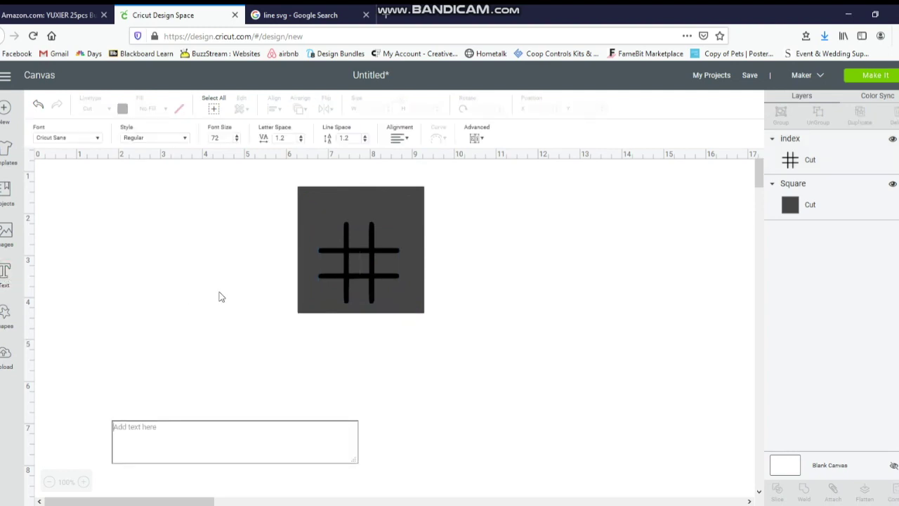
text(Tic T)
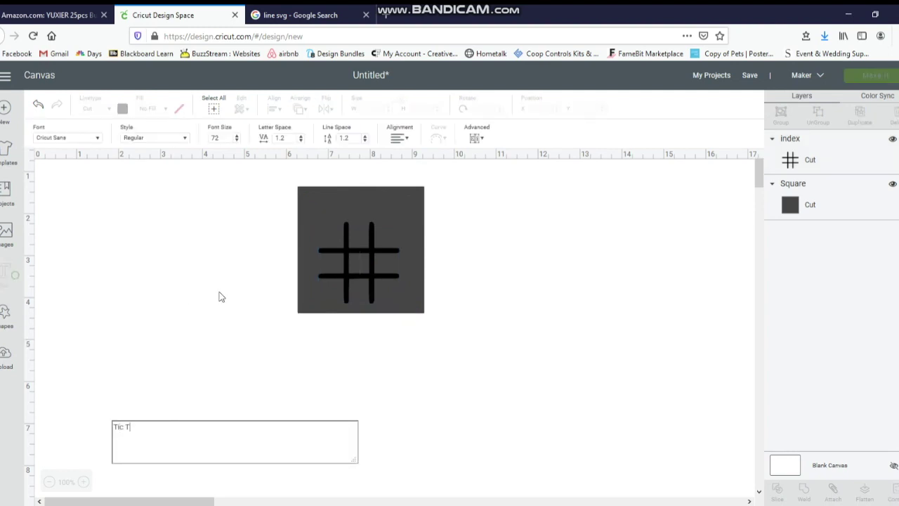
text(ac Toe)
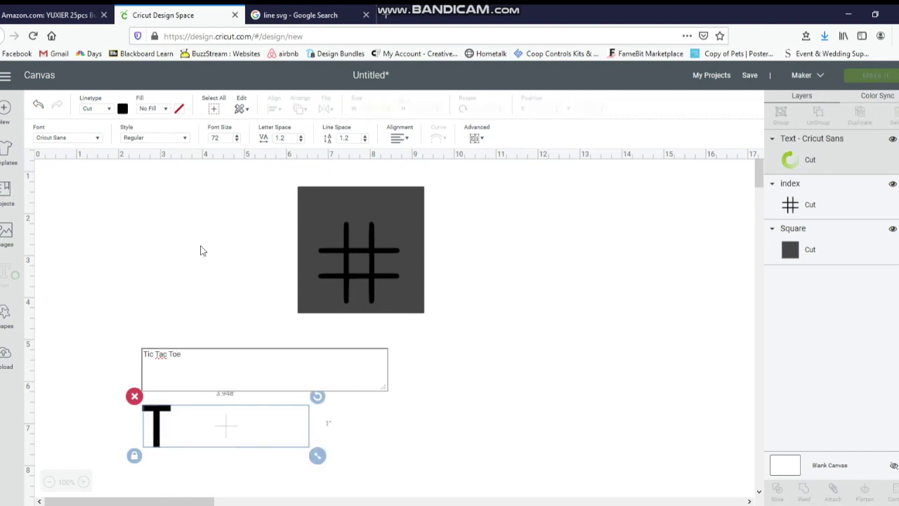
click(266, 250)
Step: Shrink the Tic Tac Toe text to about 2.95 inches wide and place it inside the square above the grid
drag(267, 365, 300, 147)
drag(394, 182, 265, 160)
click(253, 176)
click(250, 151)
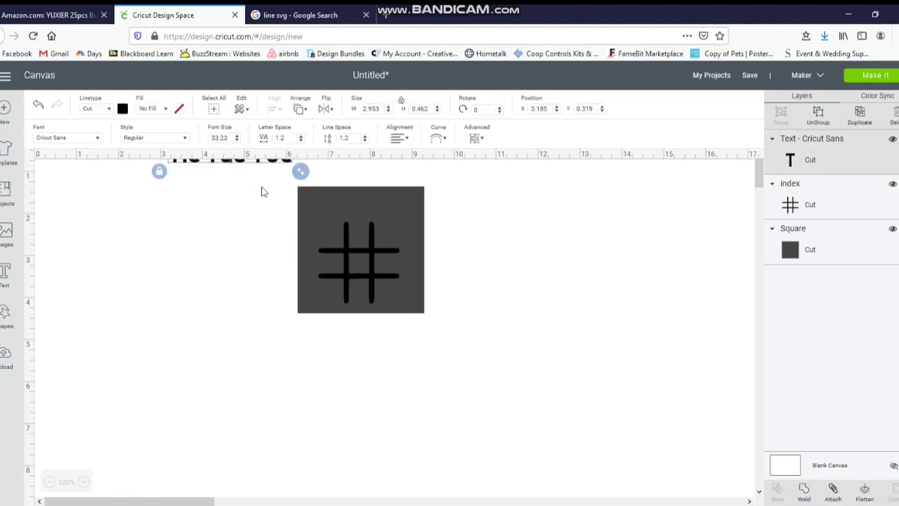
drag(256, 162, 388, 213)
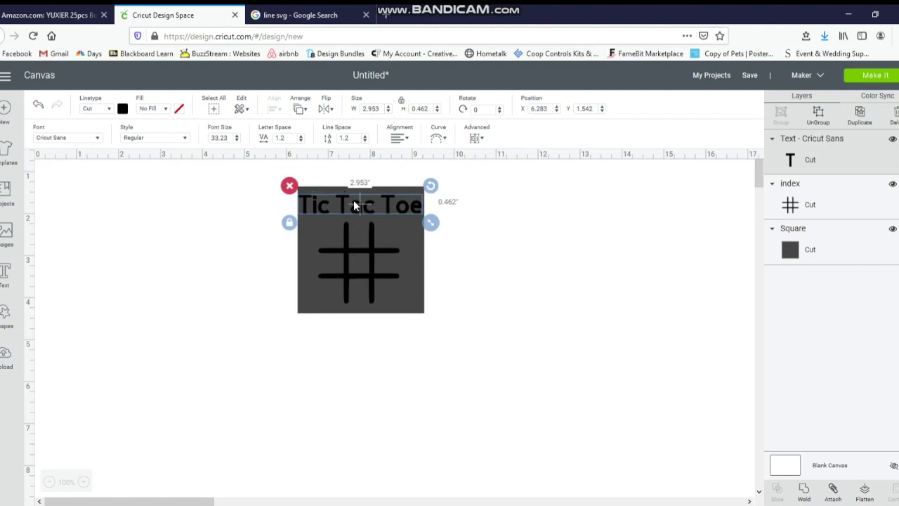
Step: Browse the available fonts and change the Tic Tac Toe text to the system font Chasing Hearts
click(60, 140)
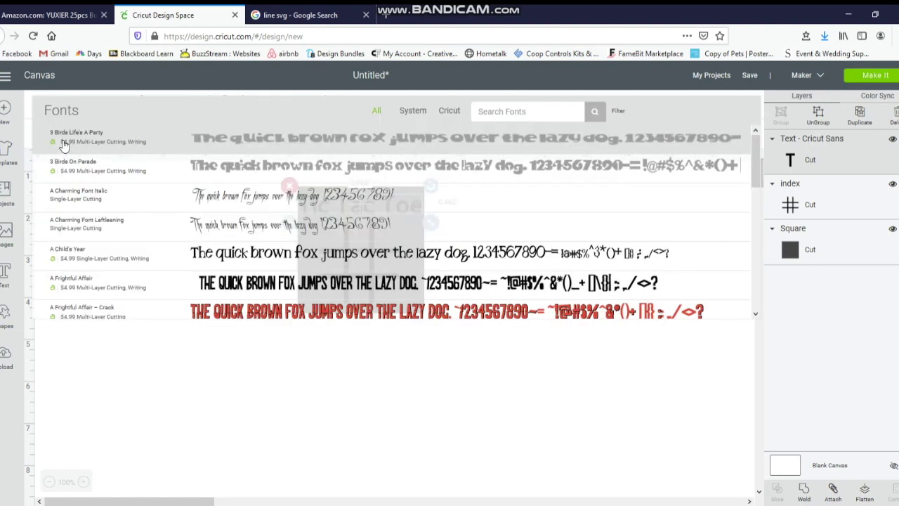
click(412, 114)
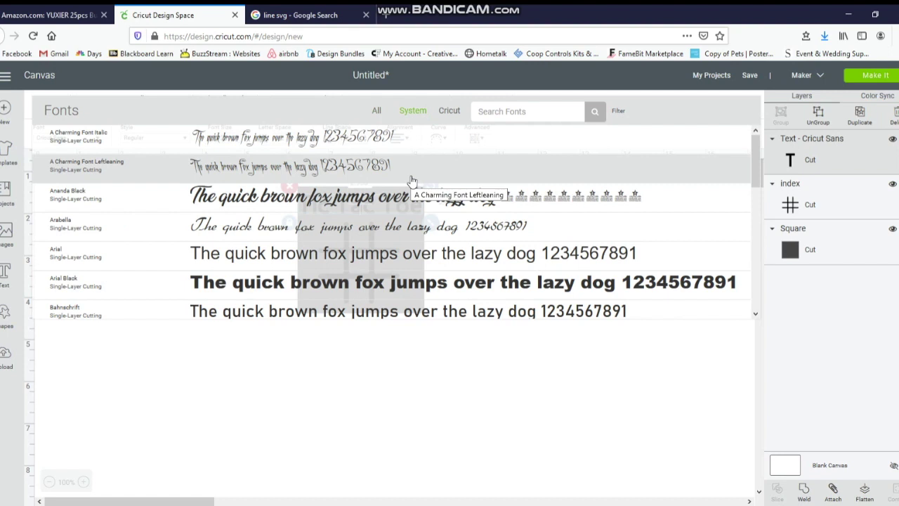
click(376, 111)
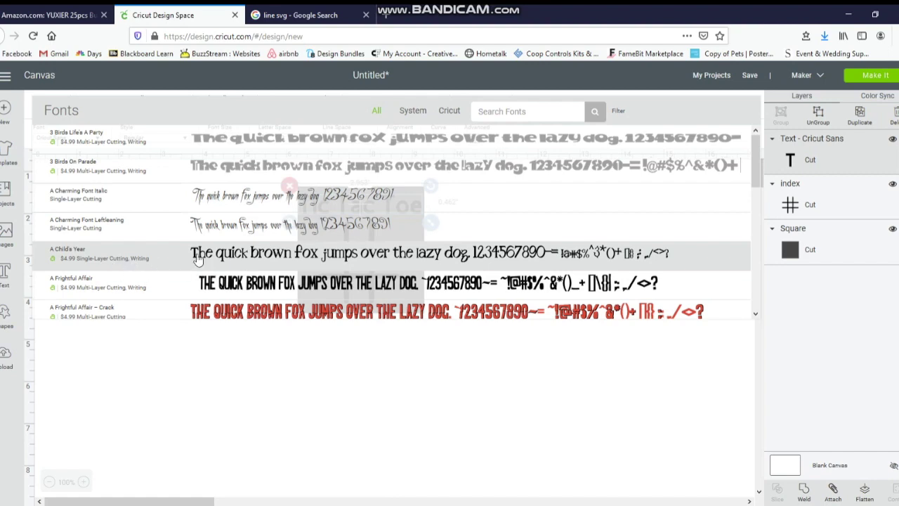
scroll(200, 257, down, 5)
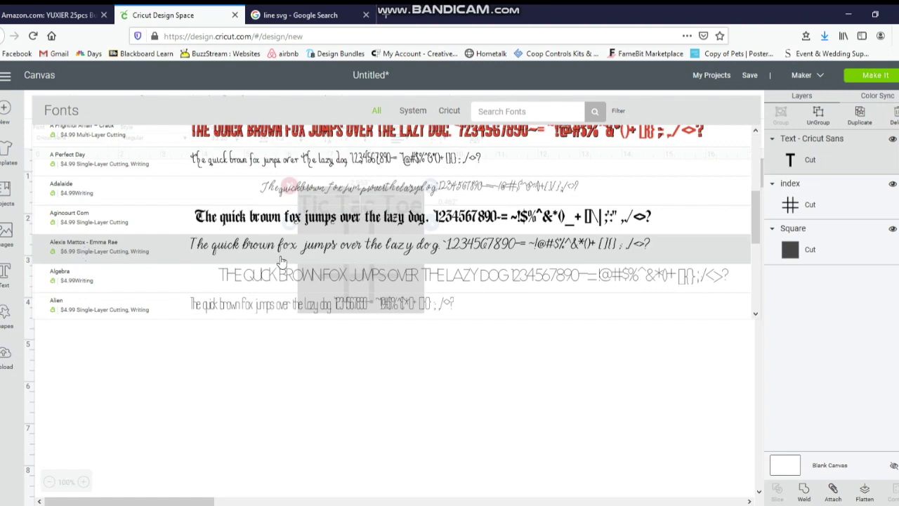
scroll(279, 261, up, 5)
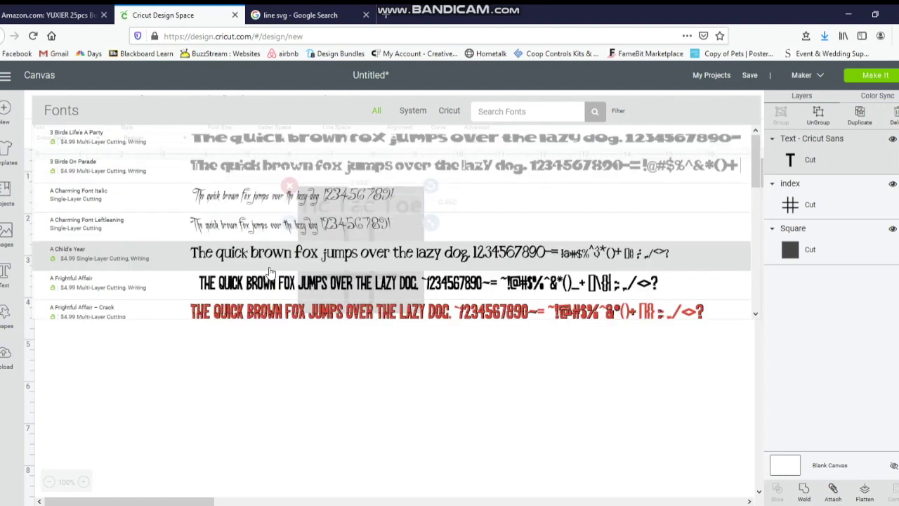
click(412, 112)
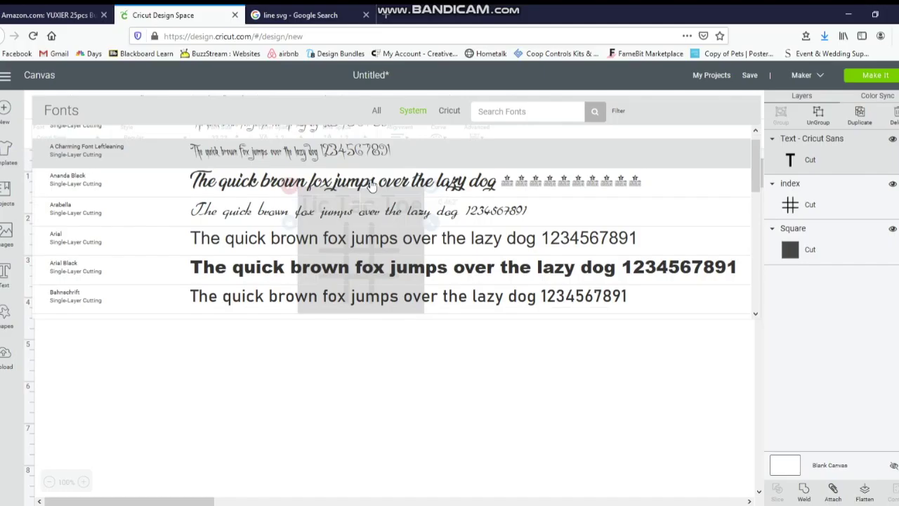
scroll(363, 184, down, 10)
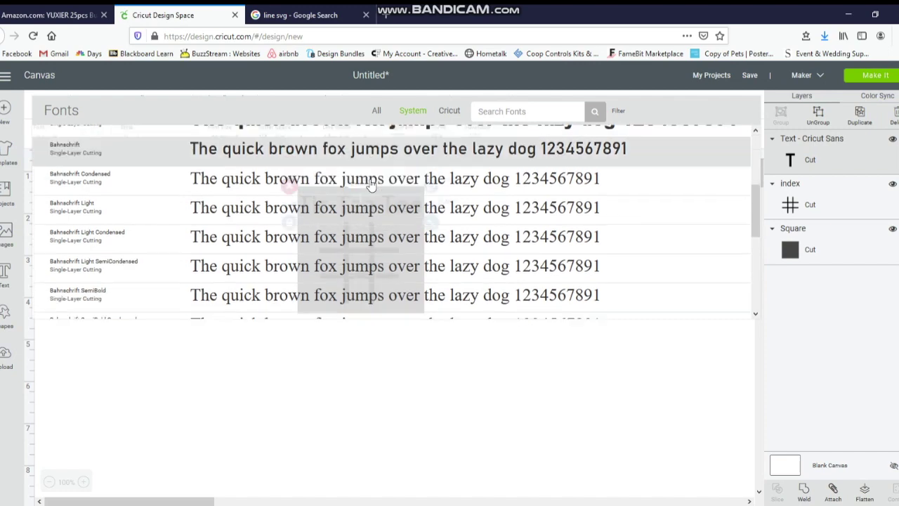
scroll(363, 184, down, 8)
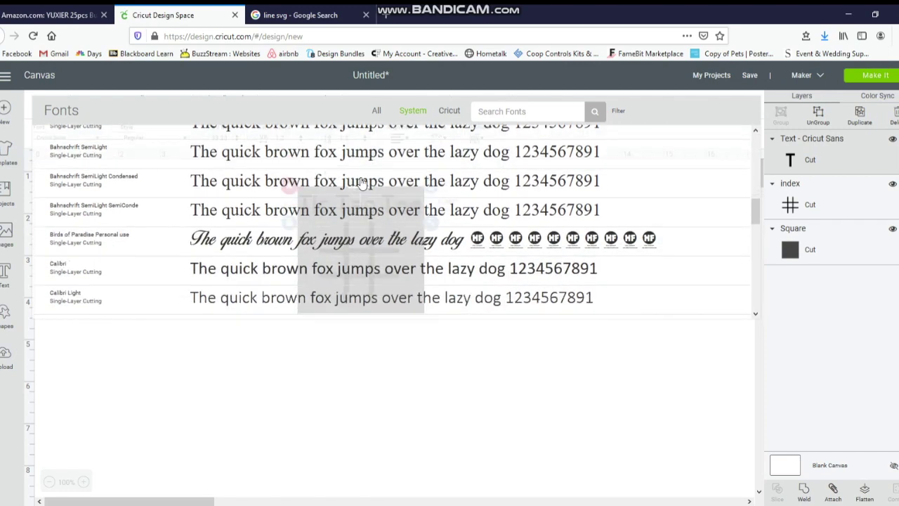
scroll(364, 184, down, 4)
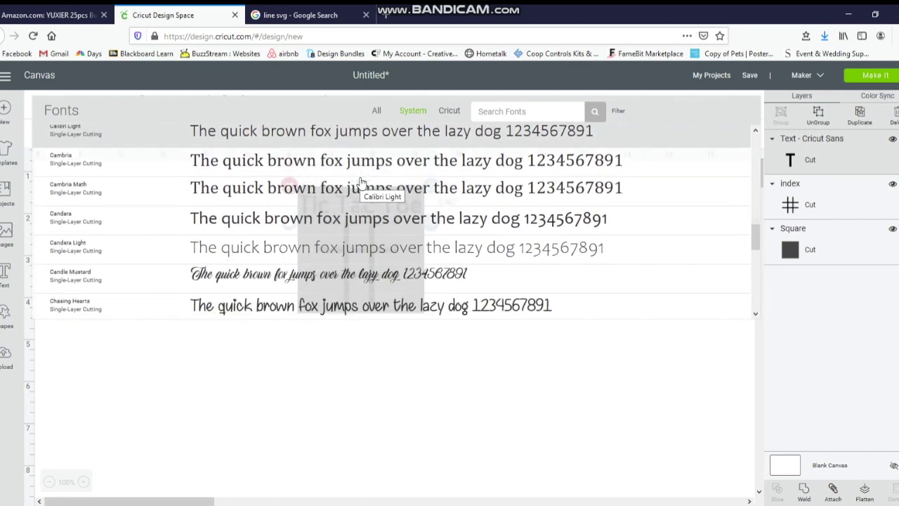
scroll(361, 183, down, 1)
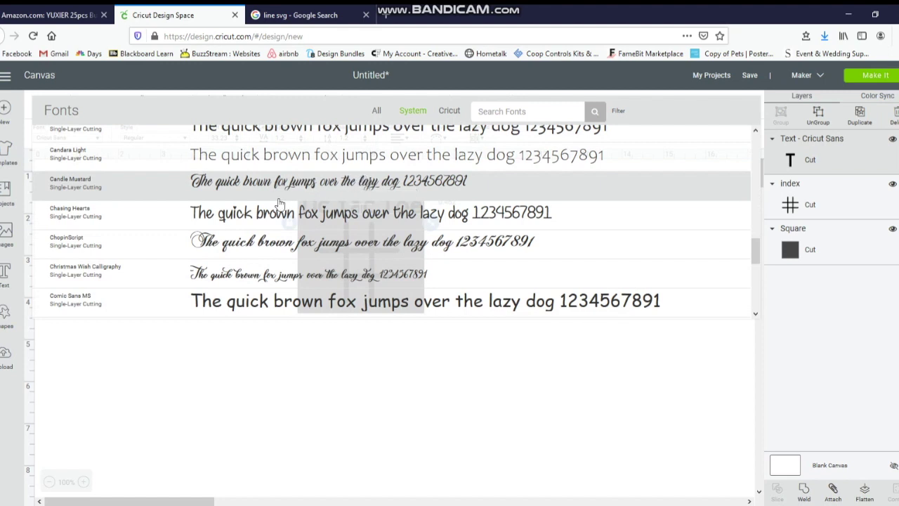
click(237, 217)
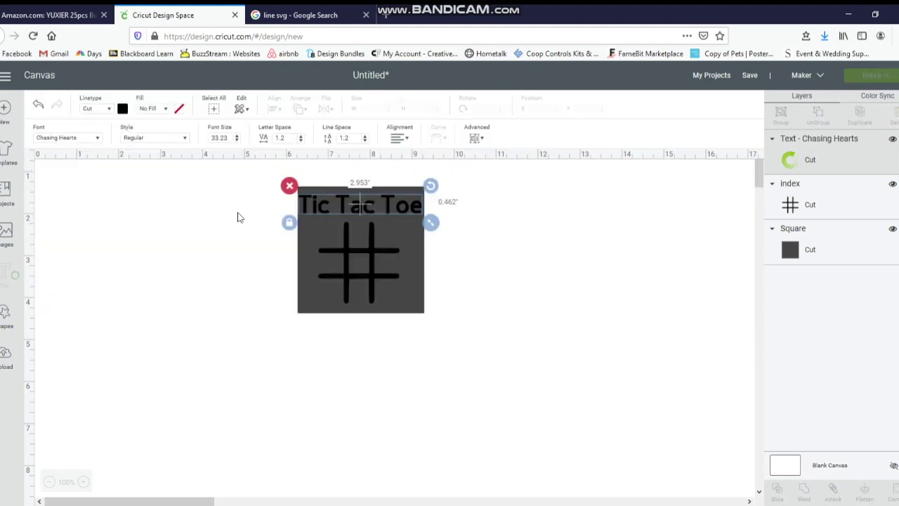
Step: Reposition the Tic Tac Toe title so it sits centred above the grid inside the square
drag(344, 203, 354, 201)
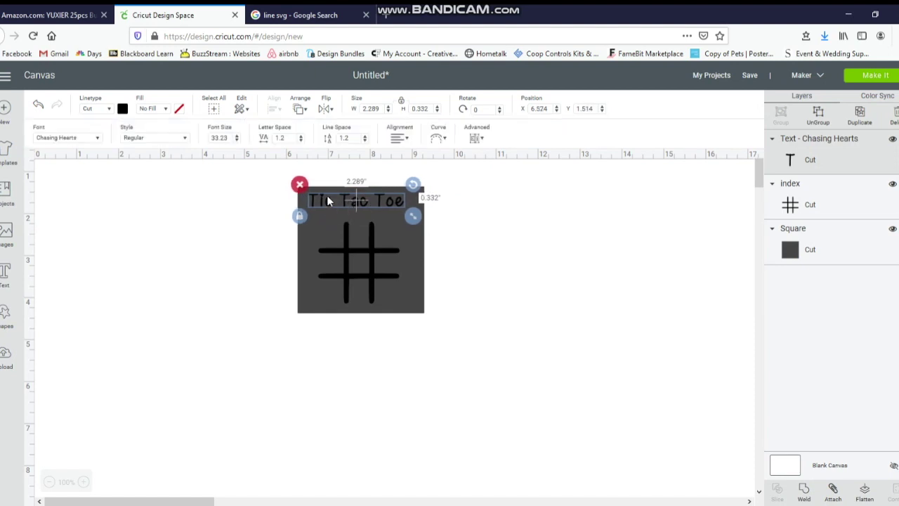
click(234, 216)
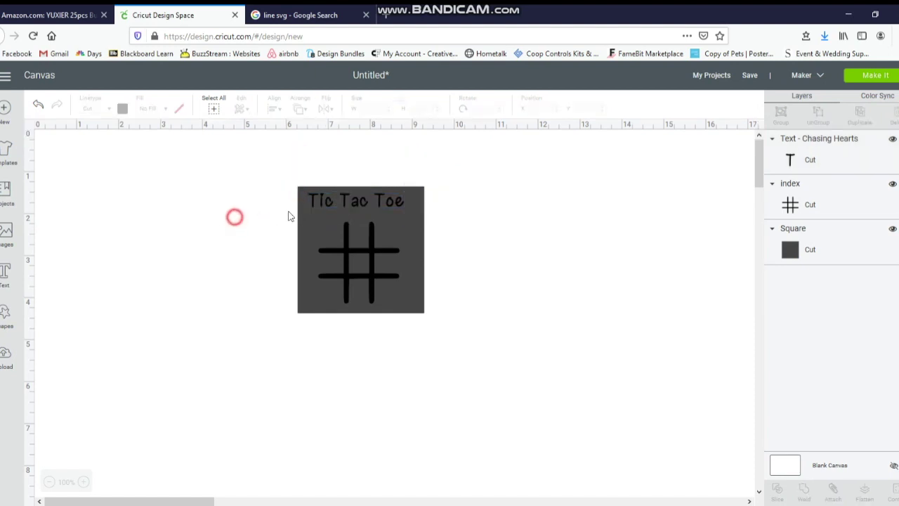
click(356, 201)
click(252, 259)
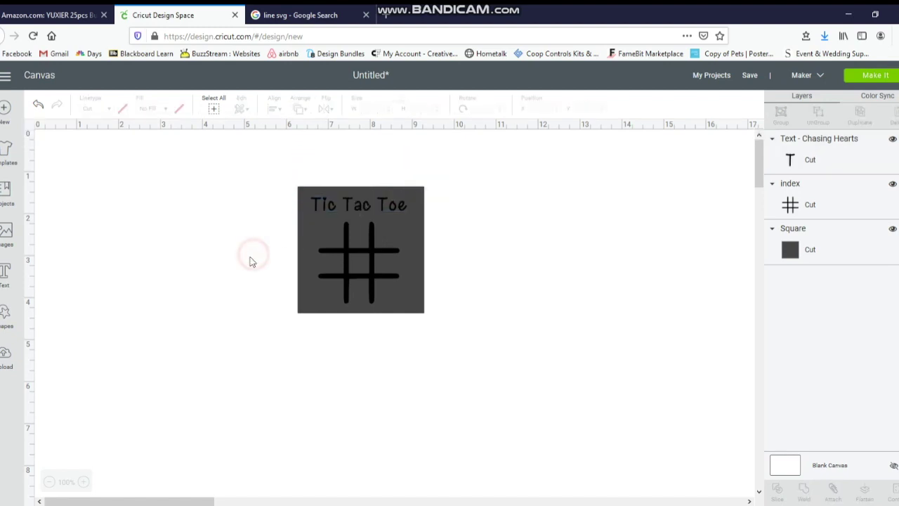
Step: Unlock the grid's proportions, enlarge it to about 2.62 by 2.25 inches and fit it inside the square below the title
click(367, 247)
drag(365, 247, 357, 239)
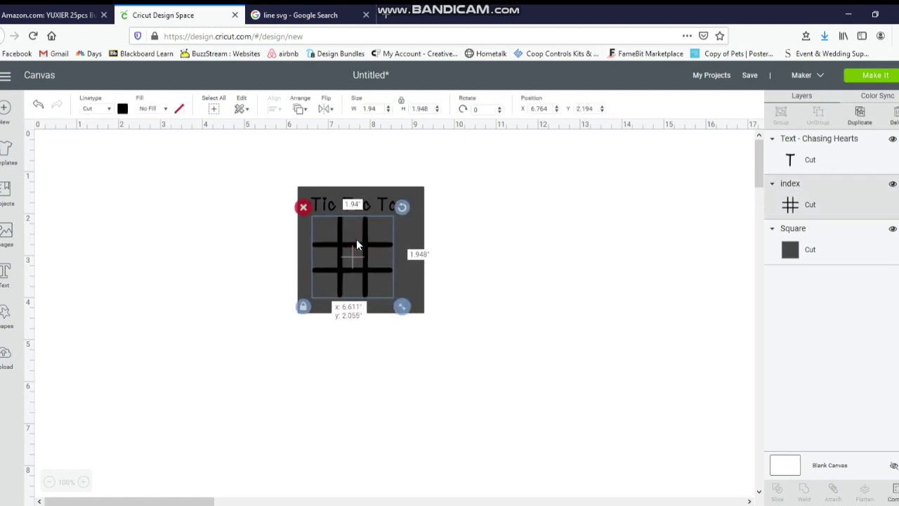
drag(398, 306, 480, 326)
click(300, 323)
mouse_move(416, 323)
mouse_down()
mouse_move(421, 311)
mouse_move(427, 318)
mouse_up()
drag(366, 248, 363, 255)
click(398, 366)
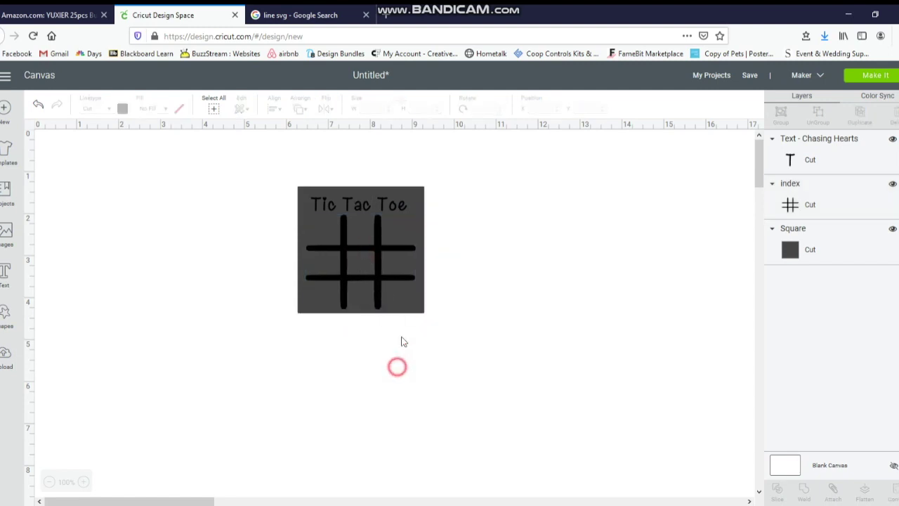
Step: Stretch the grid to about 2.79 by 2.28 inches and recentre it inside the square
click(379, 281)
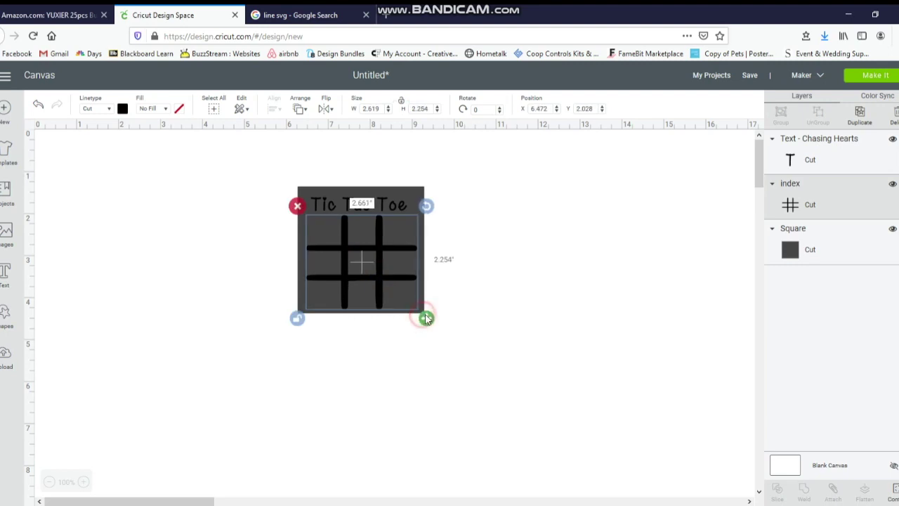
drag(428, 318, 431, 320)
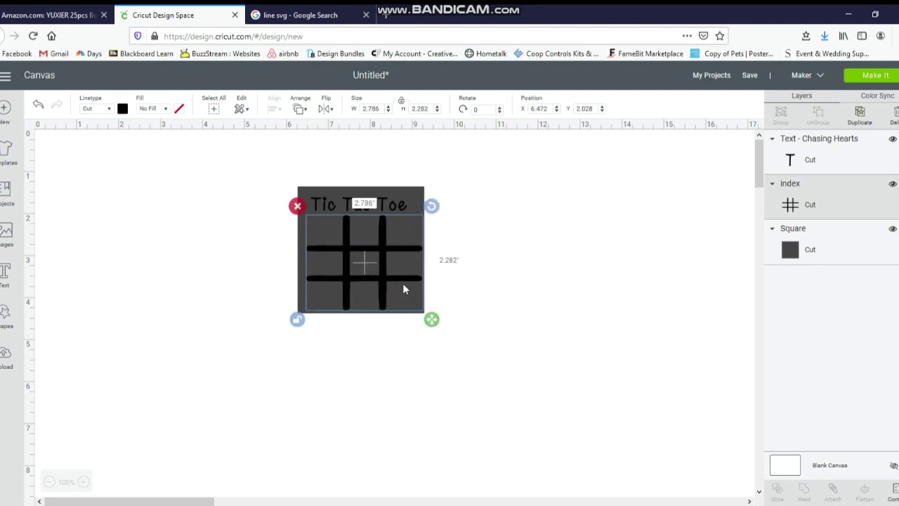
drag(383, 272, 377, 264)
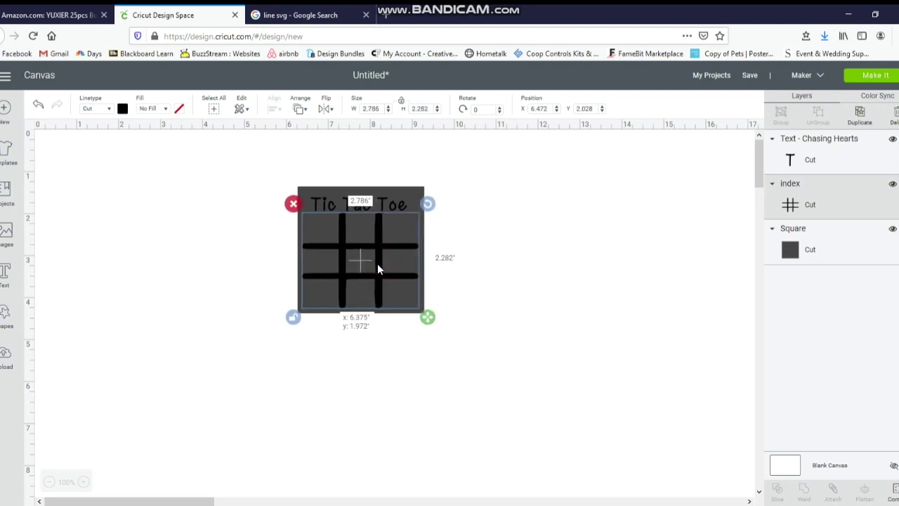
click(476, 303)
Step: Move the Tic Tac Toe title up slightly, to about Y 1.486, for more space above the grid
click(375, 203)
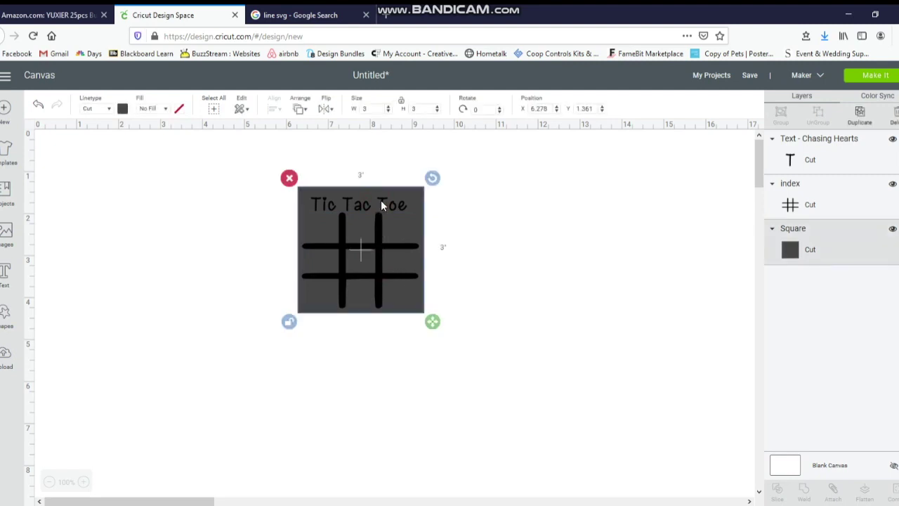
drag(382, 202, 382, 196)
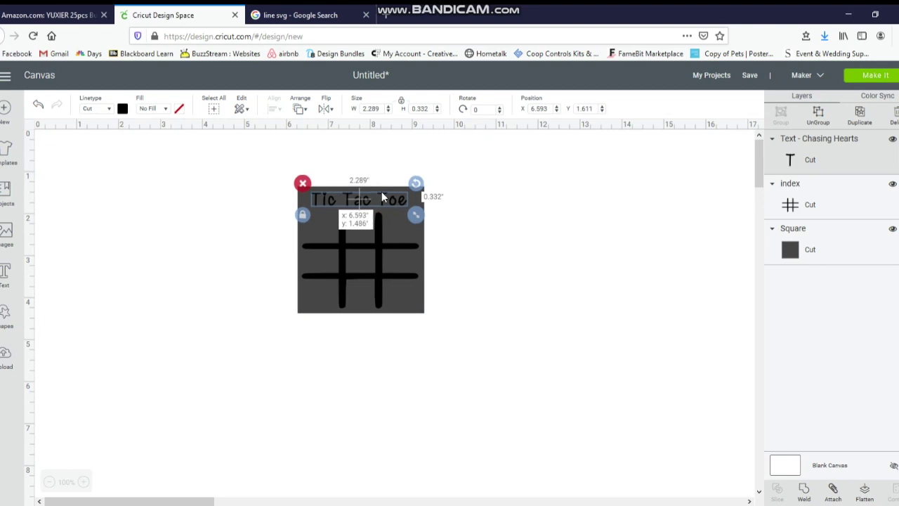
click(460, 279)
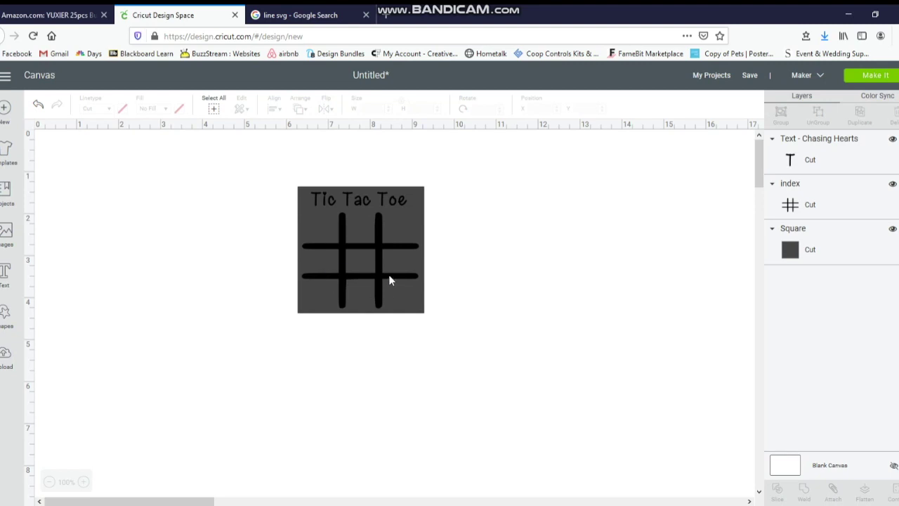
Step: Move the 3-inch square out from behind the title and grid to the empty canvas on their right
click(317, 234)
drag(304, 191, 570, 208)
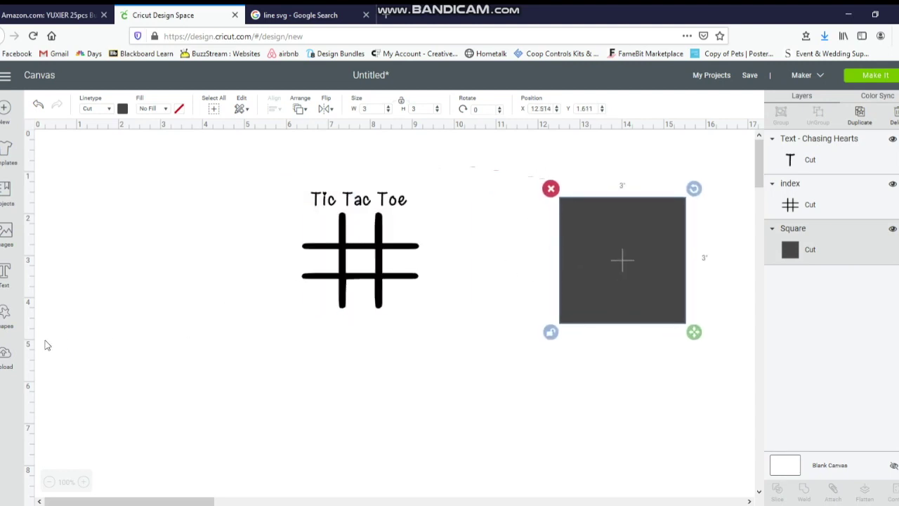
click(6, 316)
click(184, 297)
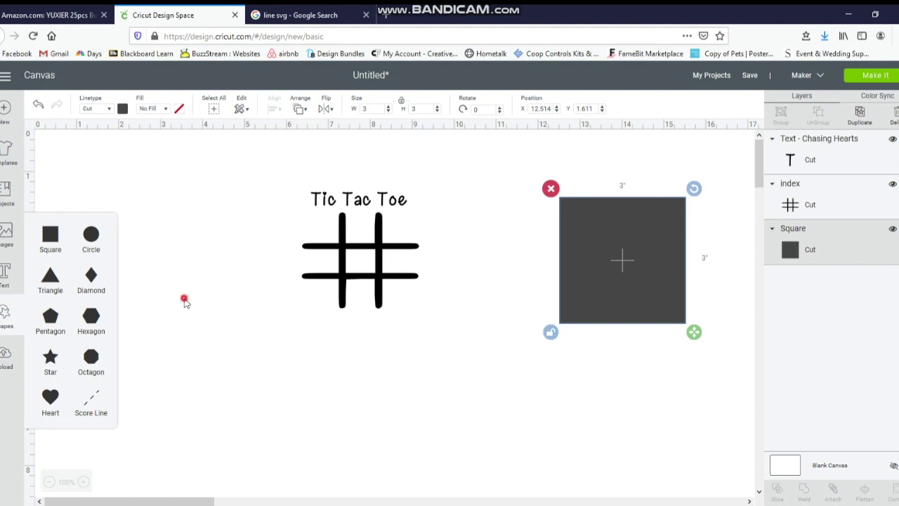
Step: Add two separate text objects reading "x" and "o" and place them side by side to the left of the grid
click(10, 283)
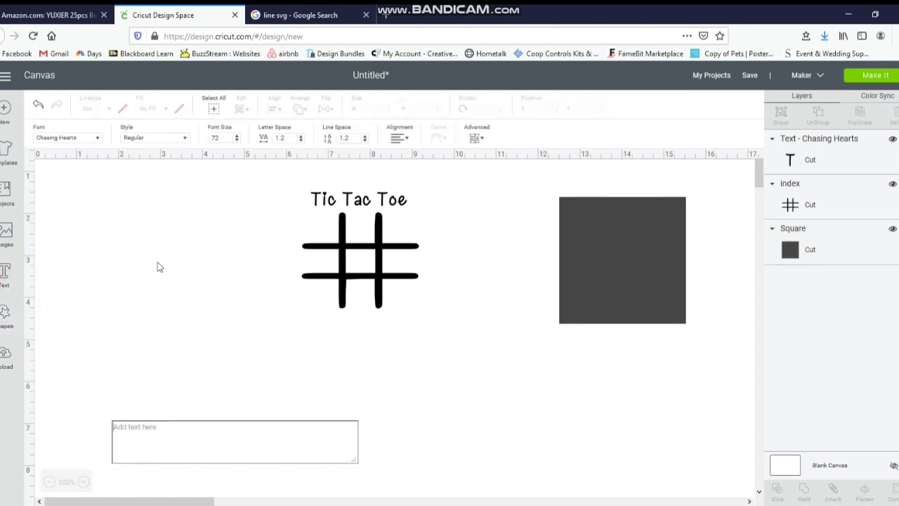
text(x)
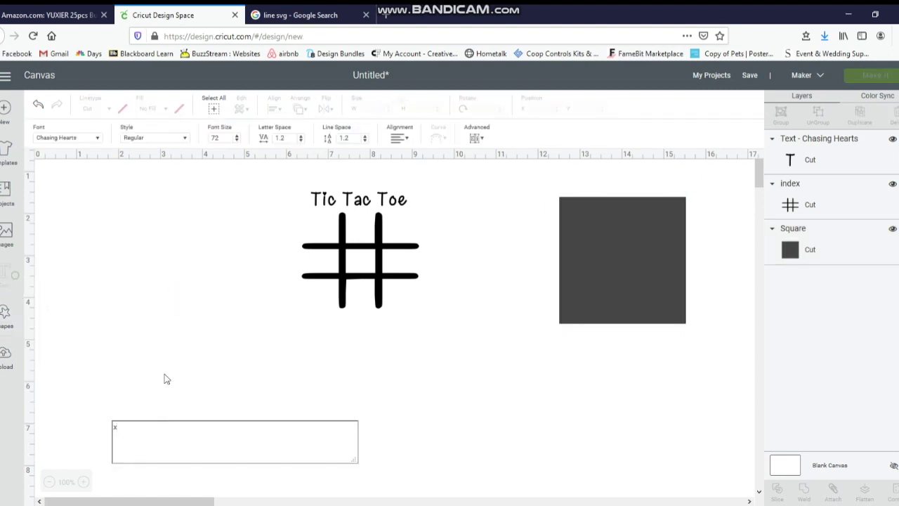
click(13, 284)
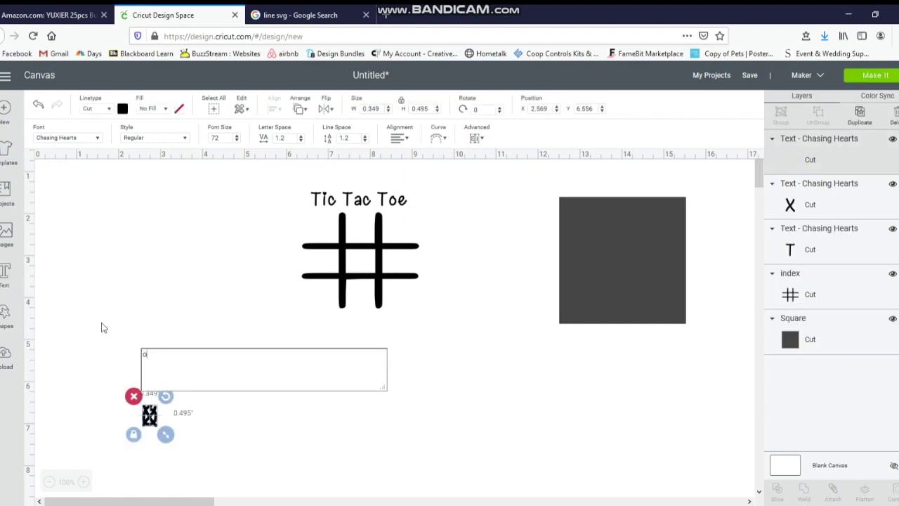
text(o)
drag(158, 426, 191, 421)
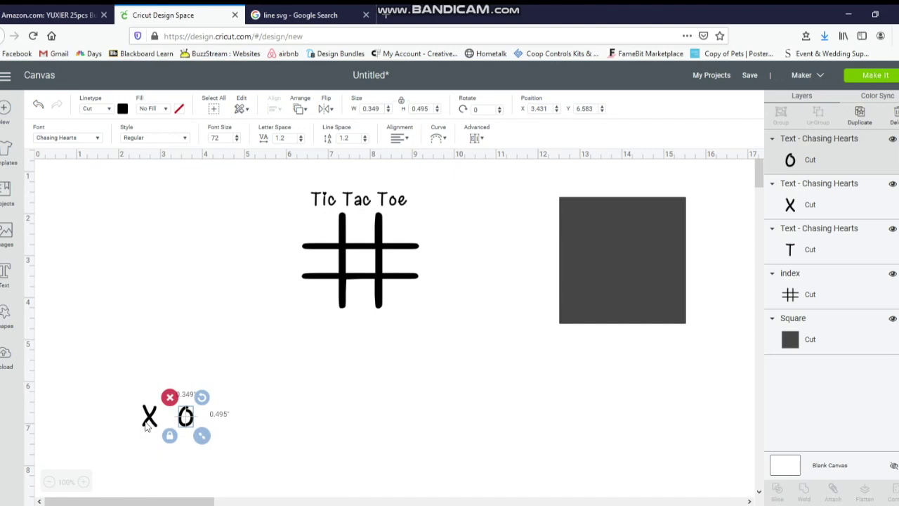
drag(147, 418, 115, 305)
drag(187, 421, 146, 314)
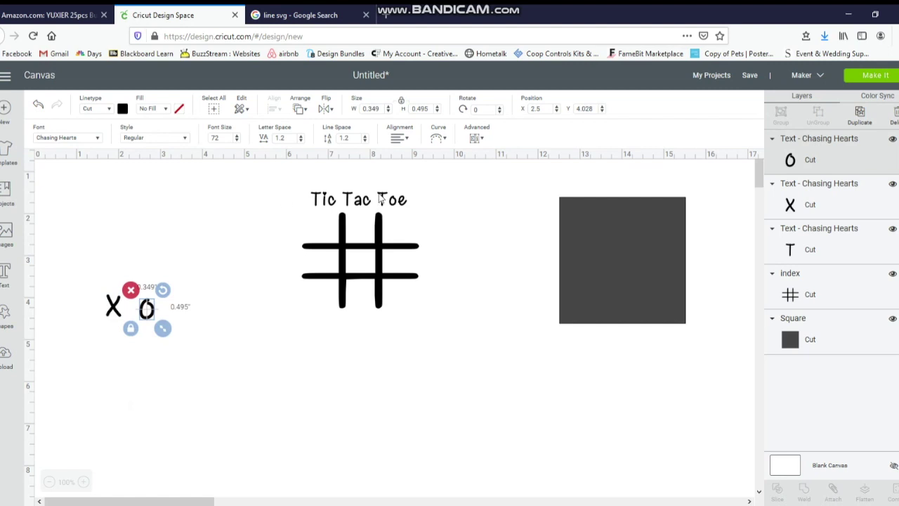
Step: Centre the Tic Tac Toe title horizontally with the grid and weld the two into one shape
drag(276, 179, 437, 330)
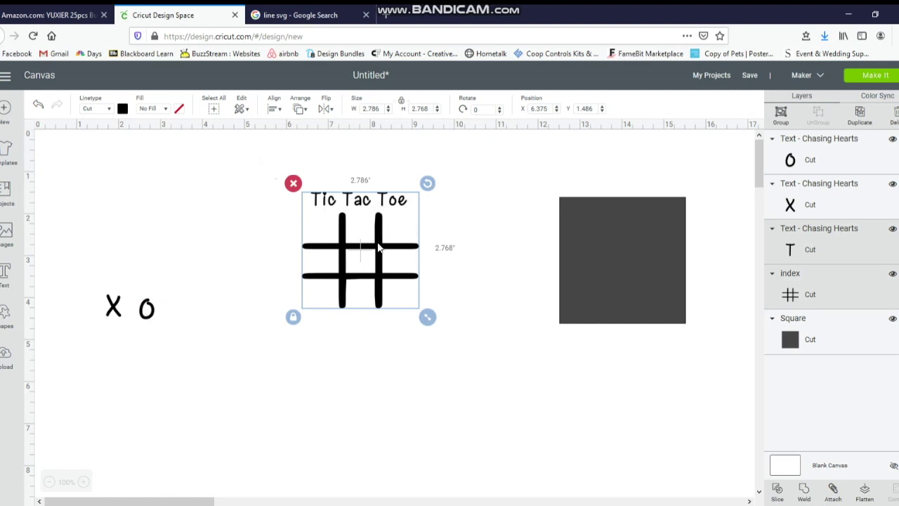
click(274, 105)
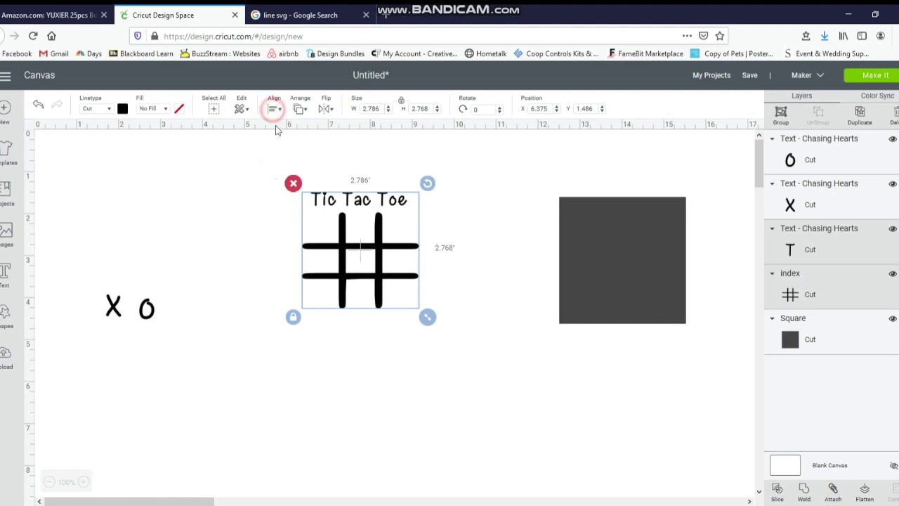
click(285, 168)
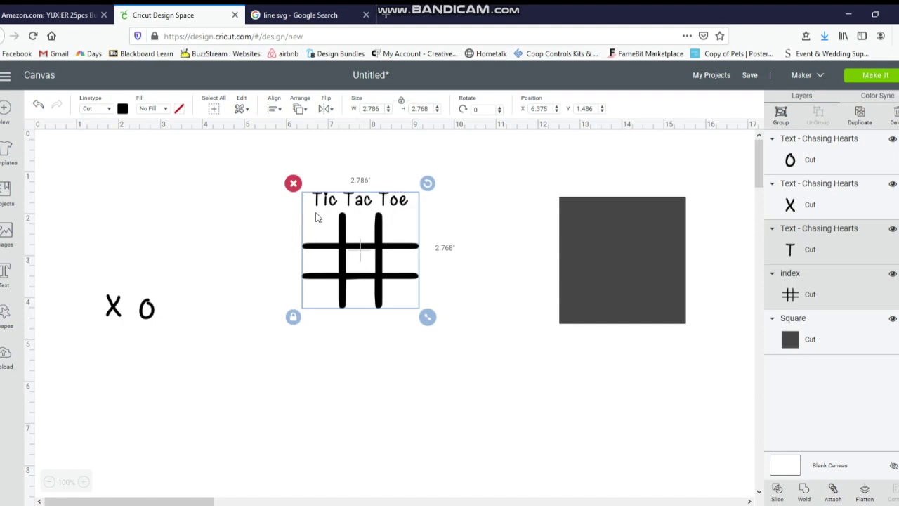
click(804, 491)
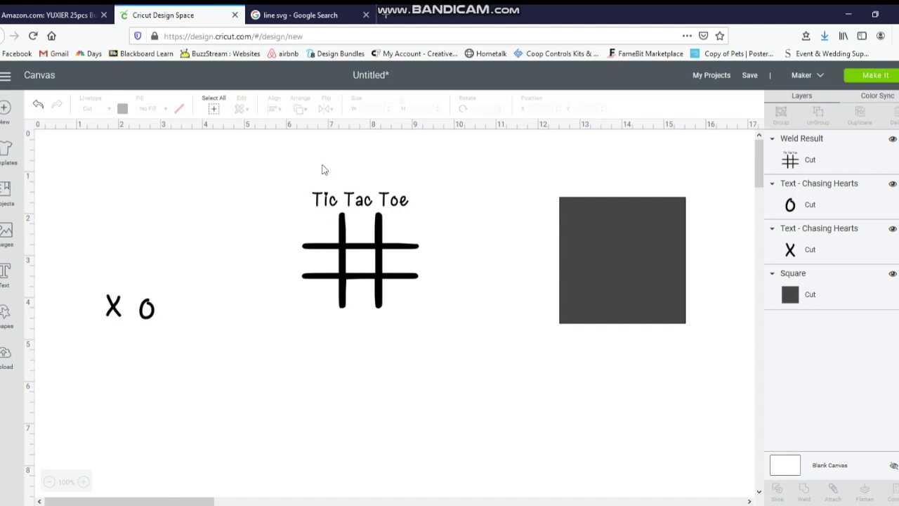
drag(293, 187, 416, 311)
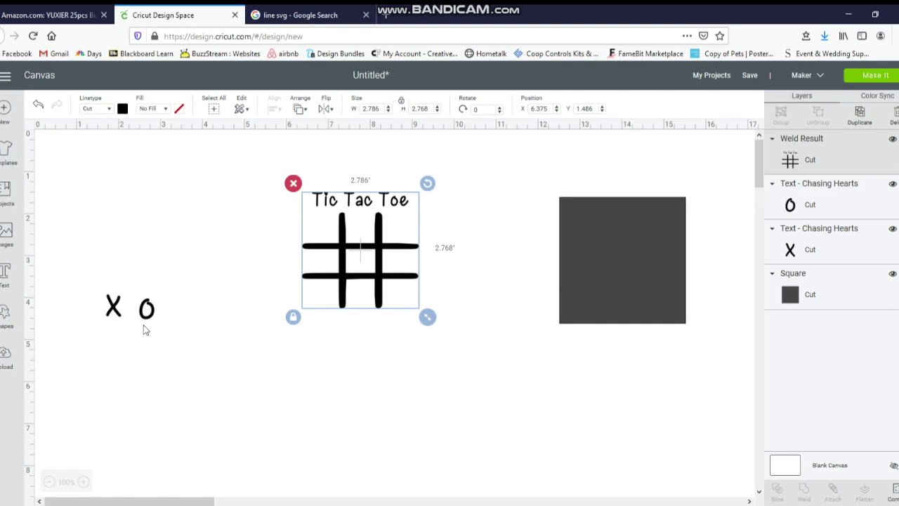
click(295, 260)
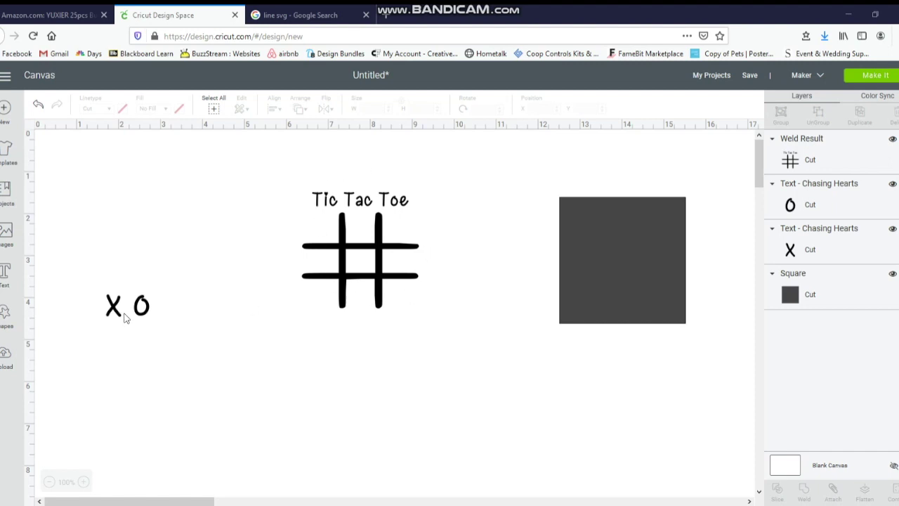
Step: Change the material color of the X and O text objects to white
drag(89, 283, 175, 335)
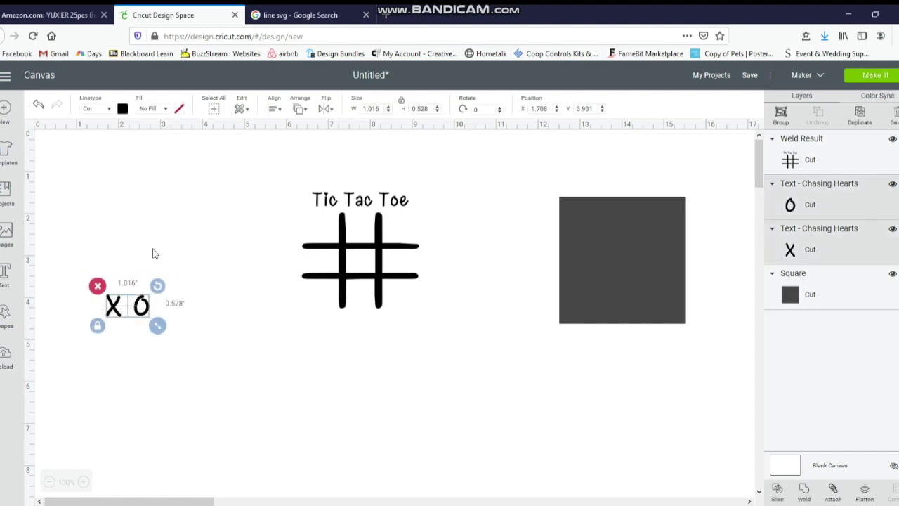
click(122, 110)
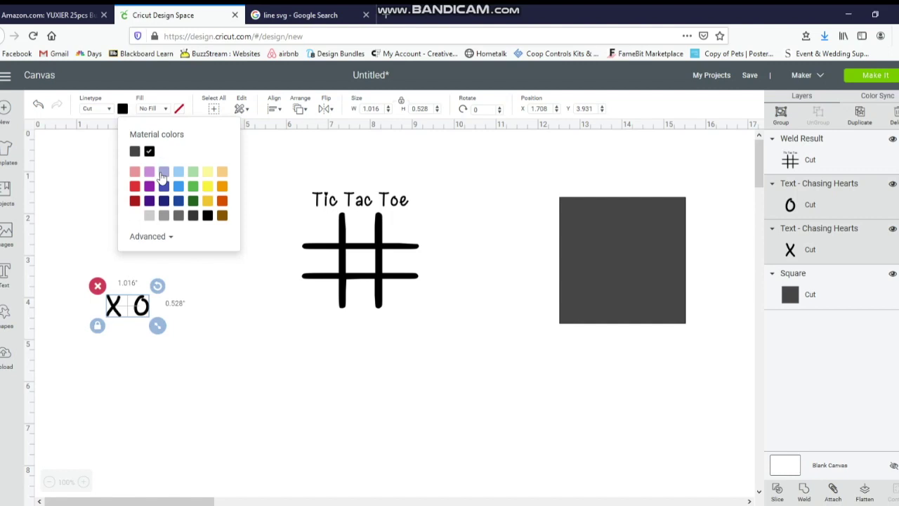
click(135, 218)
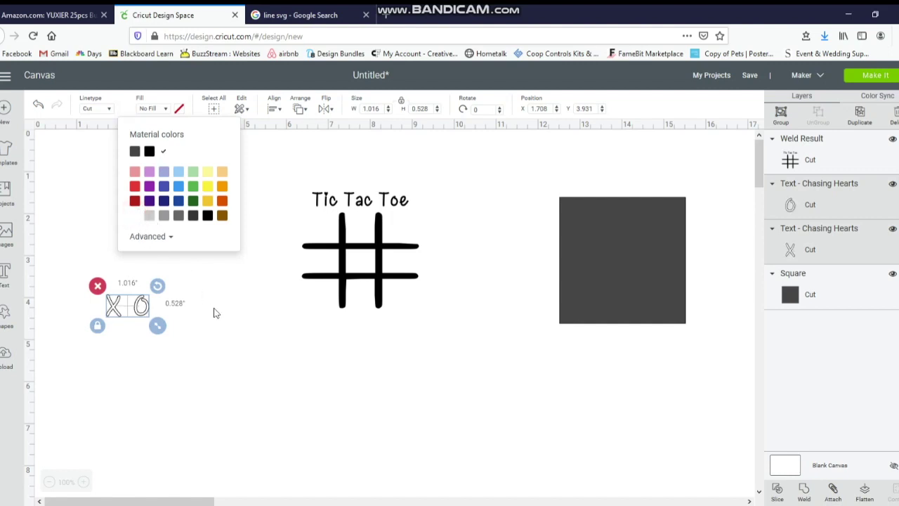
click(214, 308)
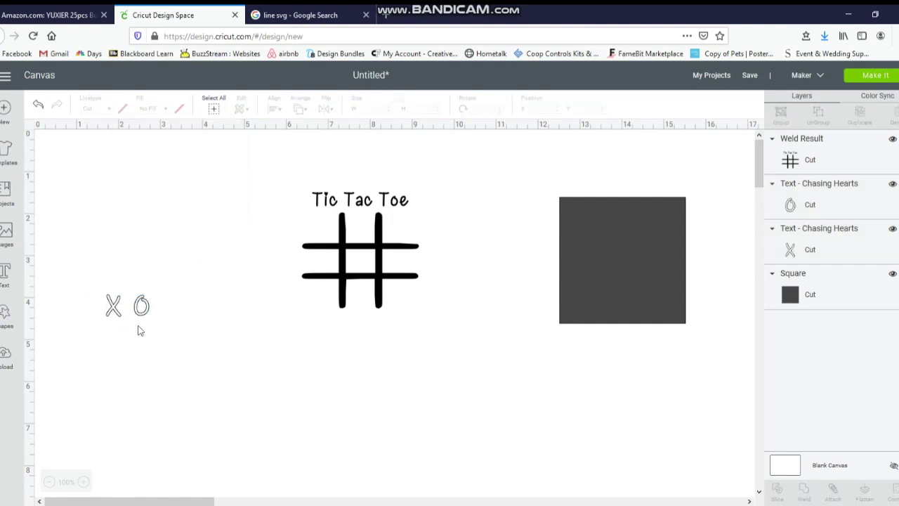
Step: Duplicate the white X and O pair four times to make five pairs of game pieces
drag(88, 262, 173, 329)
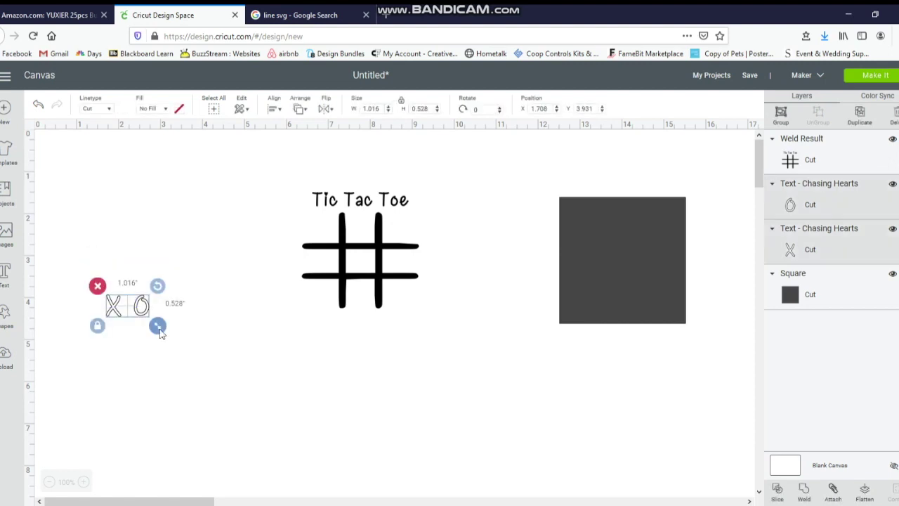
click(869, 125)
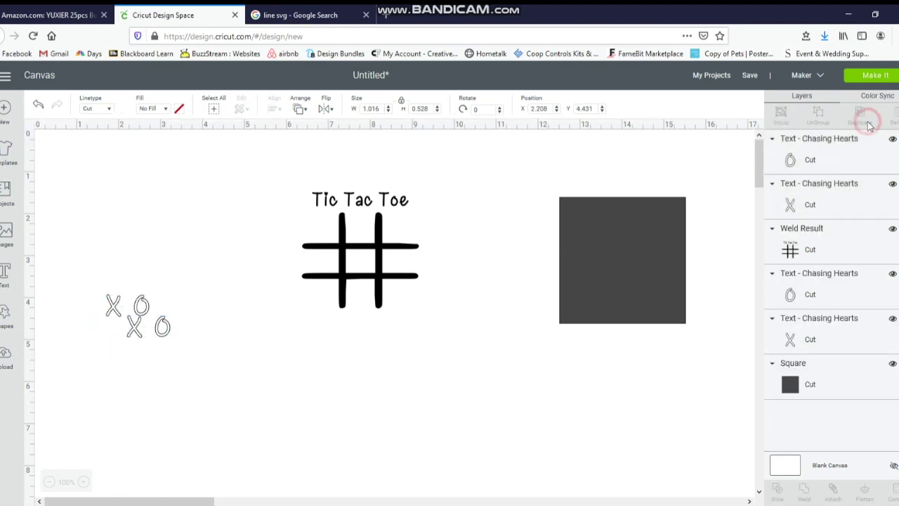
click(869, 124)
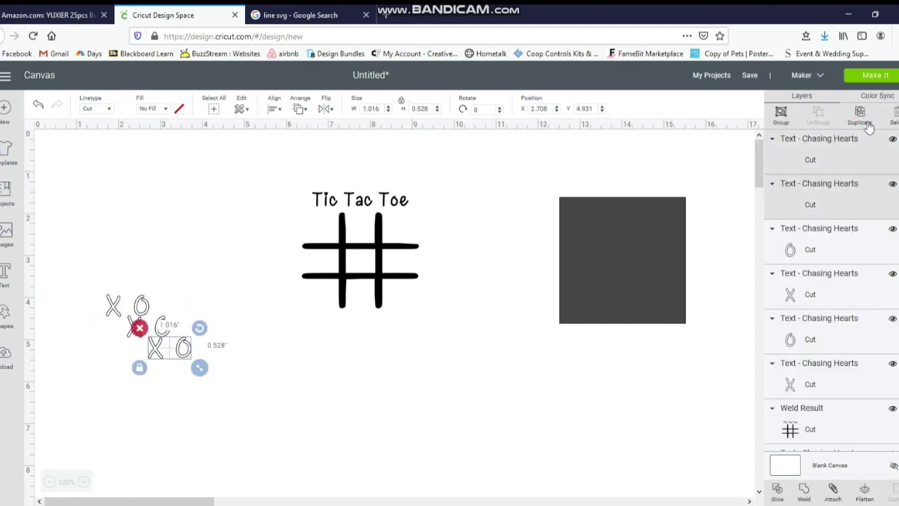
click(869, 124)
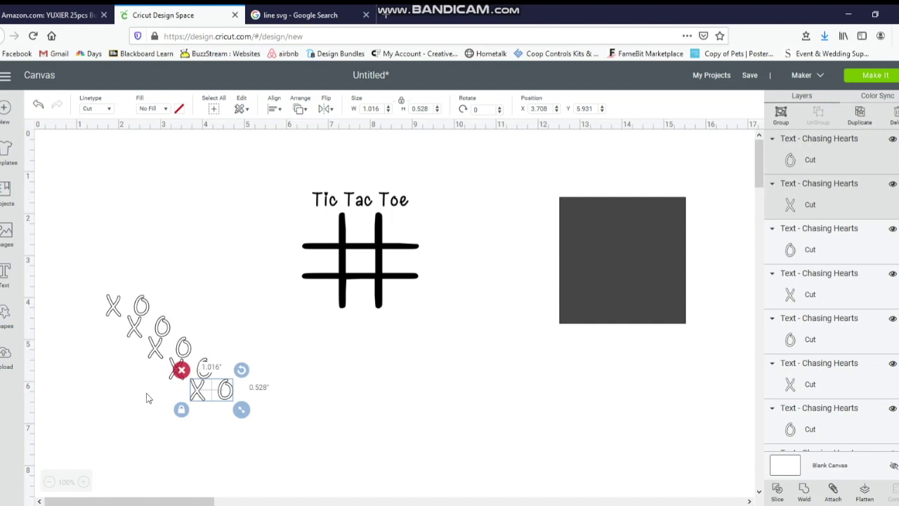
click(197, 270)
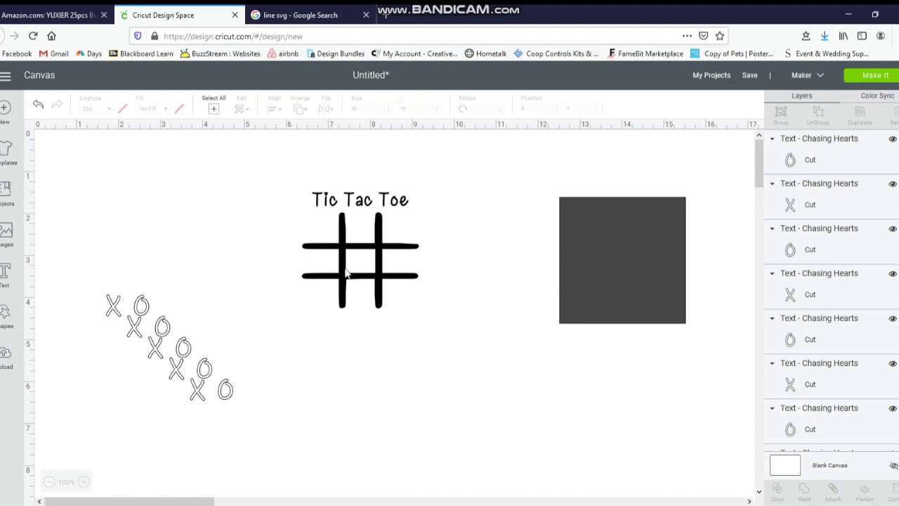
Step: Move the welded board above the X and O pieces, and bring the 3-inch square nearer the middle of the canvas
drag(357, 196, 89, 143)
click(355, 335)
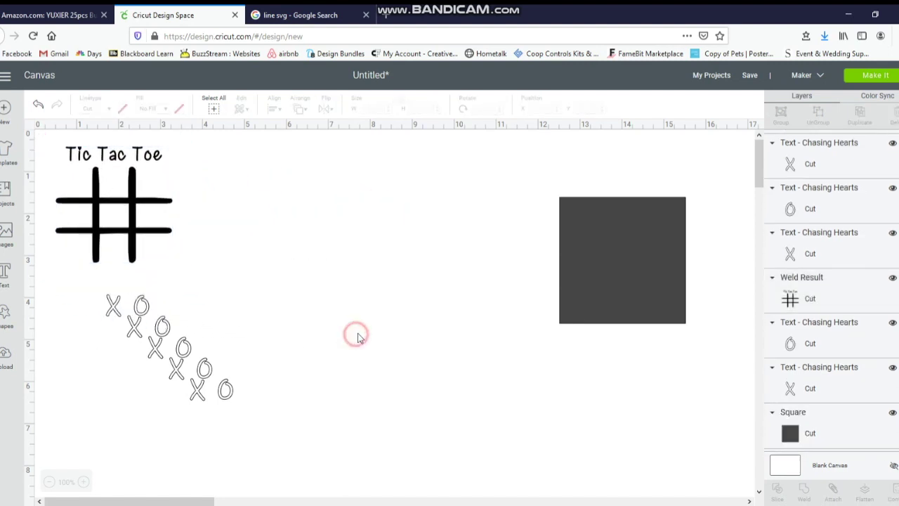
drag(608, 259, 446, 231)
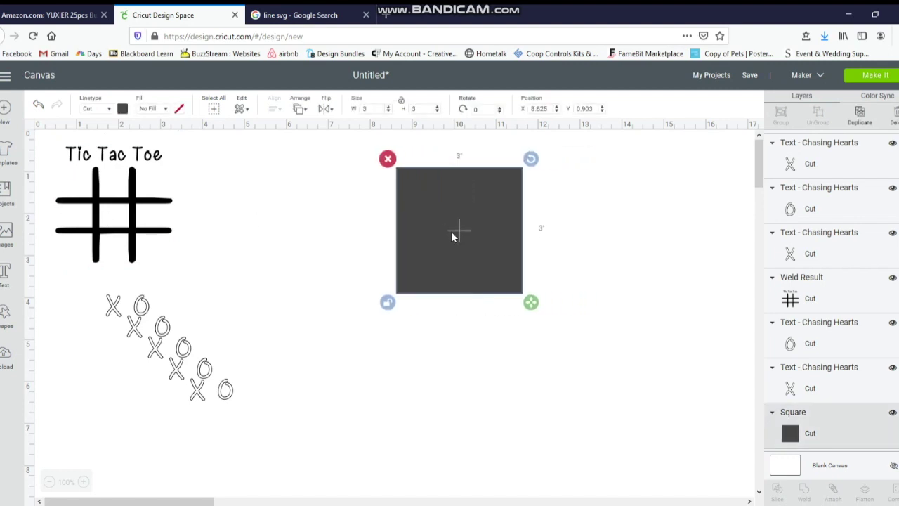
Step: Insert the uploaded grid image again, shrink it to about 2.27 by 2.28 inches and place it inside the square
click(6, 359)
click(101, 392)
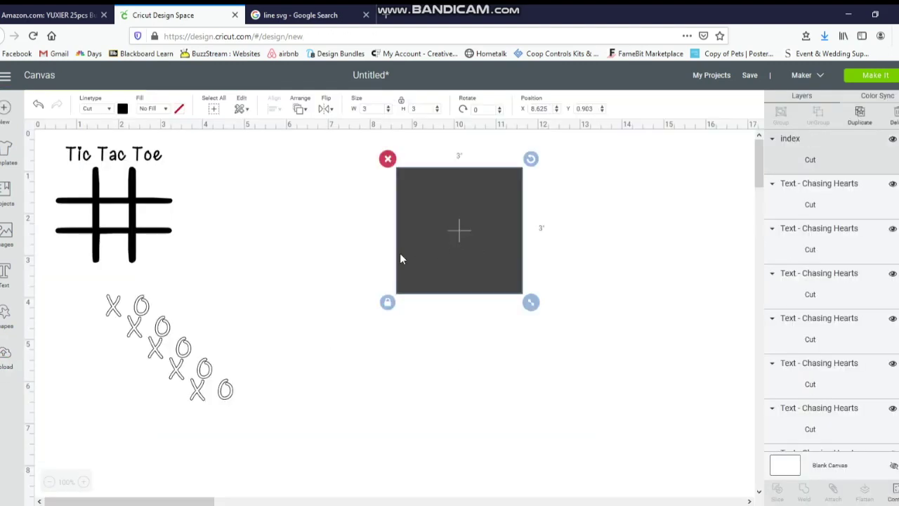
drag(285, 343, 473, 285)
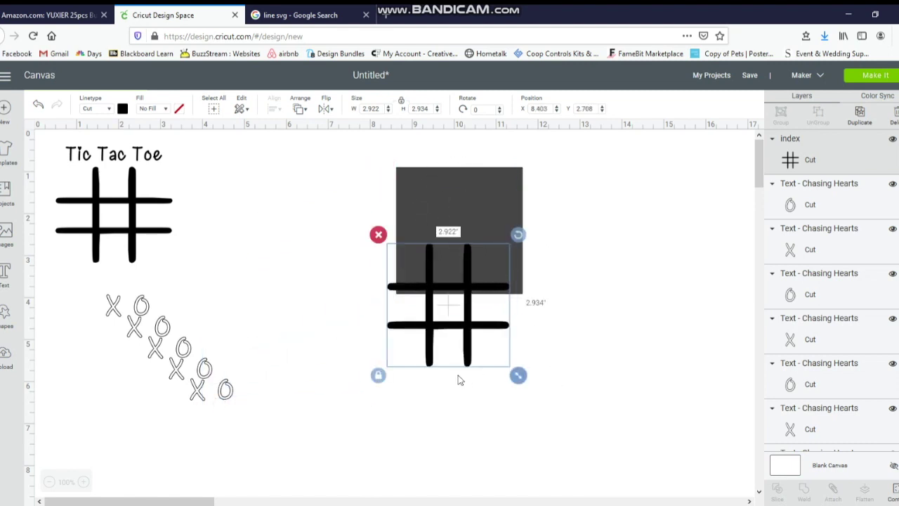
drag(517, 375, 505, 355)
drag(448, 283, 469, 228)
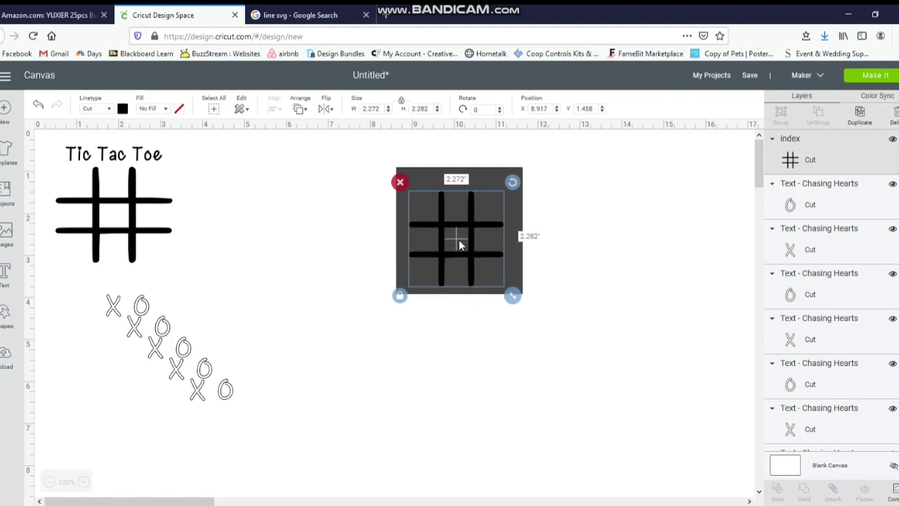
Step: Unlock the new grid's proportions, resize it to about 2.69 by 2.10 inches and place it in the lower part of the square
drag(511, 296, 510, 295)
click(400, 295)
drag(512, 295, 524, 305)
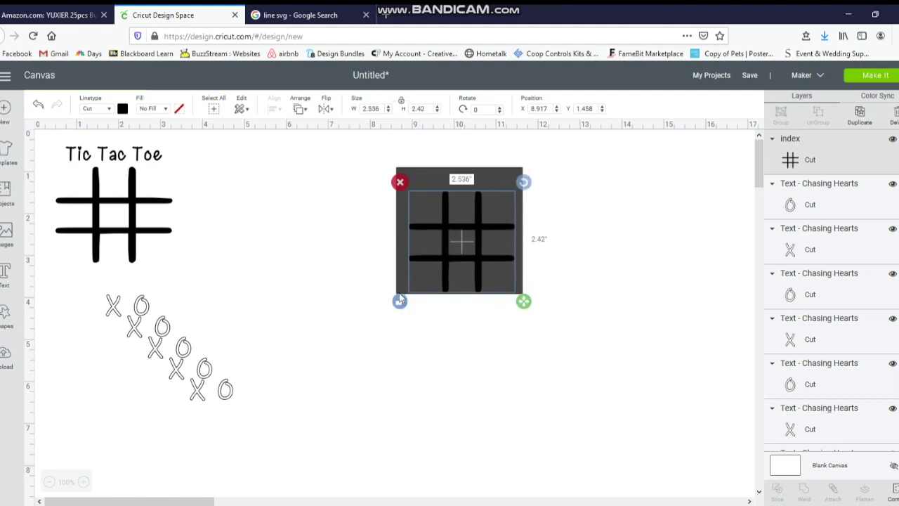
drag(444, 261, 439, 256)
drag(517, 300, 524, 284)
drag(460, 231, 462, 249)
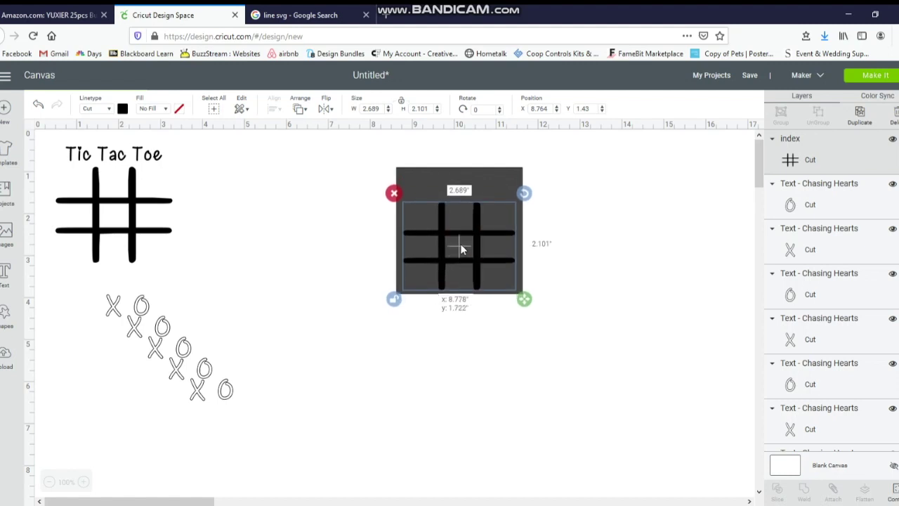
drag(462, 249, 461, 250)
click(382, 265)
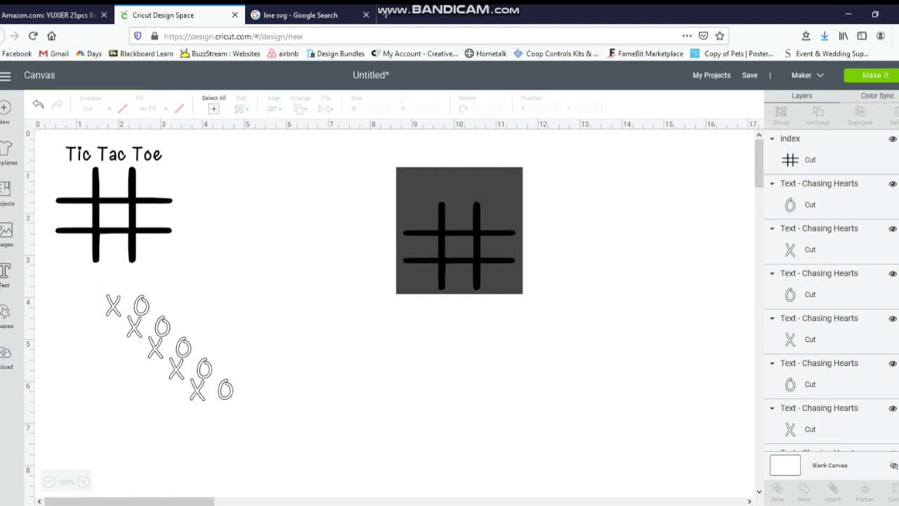
Step: Add the recipient's first name as text, resize it to about 2.22 by 0.58 inches and place it above the new grid
click(7, 275)
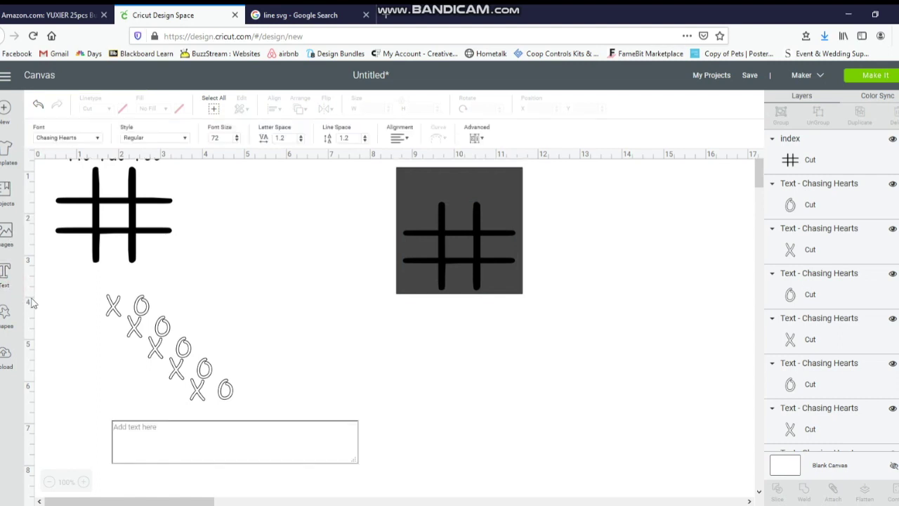
text(Alyvia)
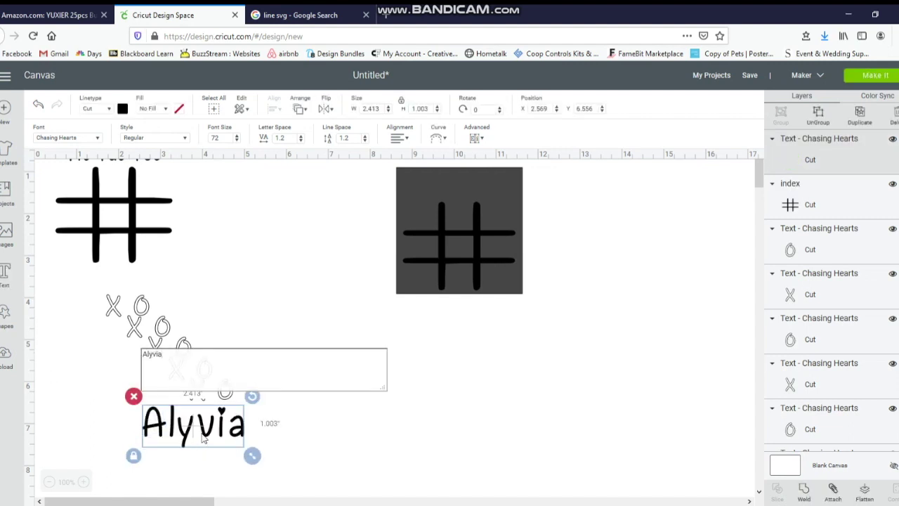
drag(207, 436, 470, 186)
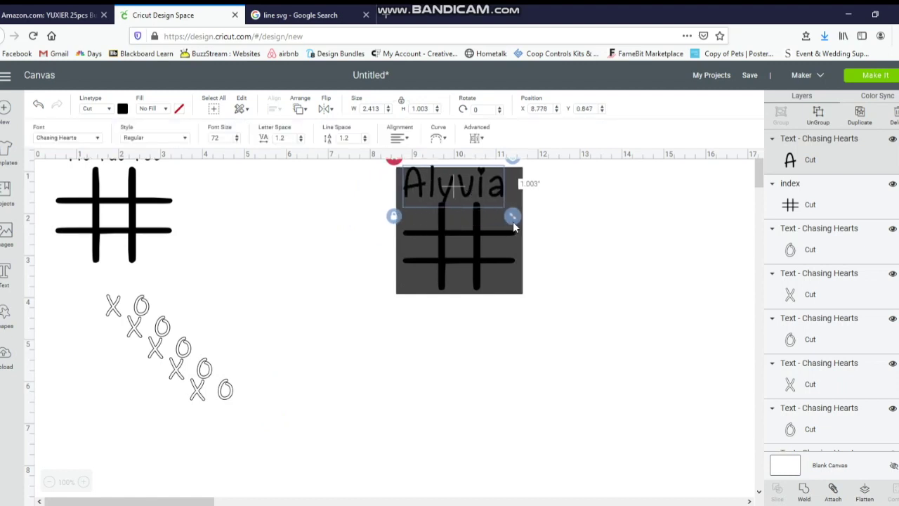
drag(516, 221, 474, 186)
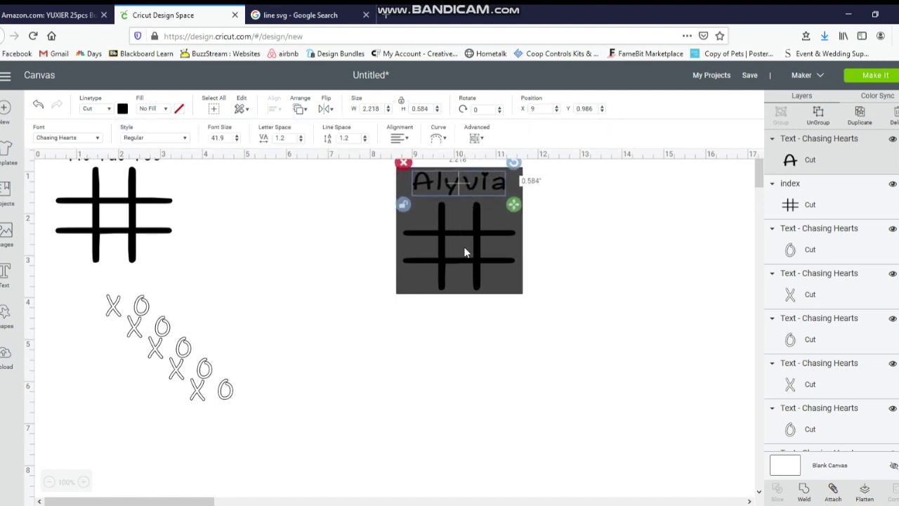
click(585, 302)
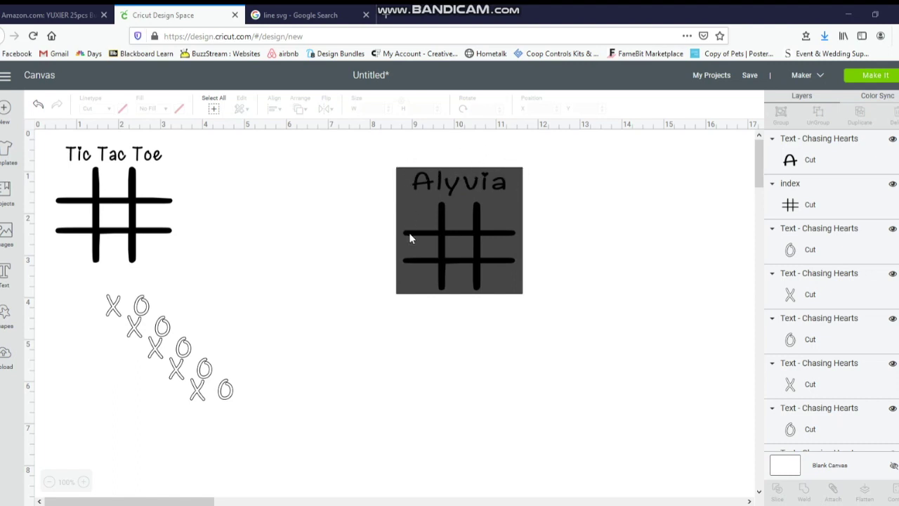
Step: Center the name text, the grid and the square horizontally on one another
click(587, 301)
drag(365, 166, 530, 308)
click(274, 113)
click(286, 160)
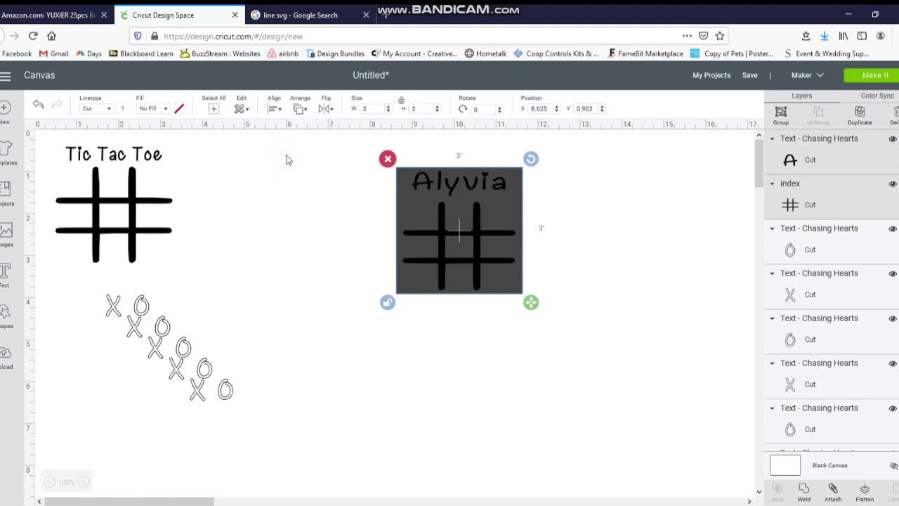
click(333, 263)
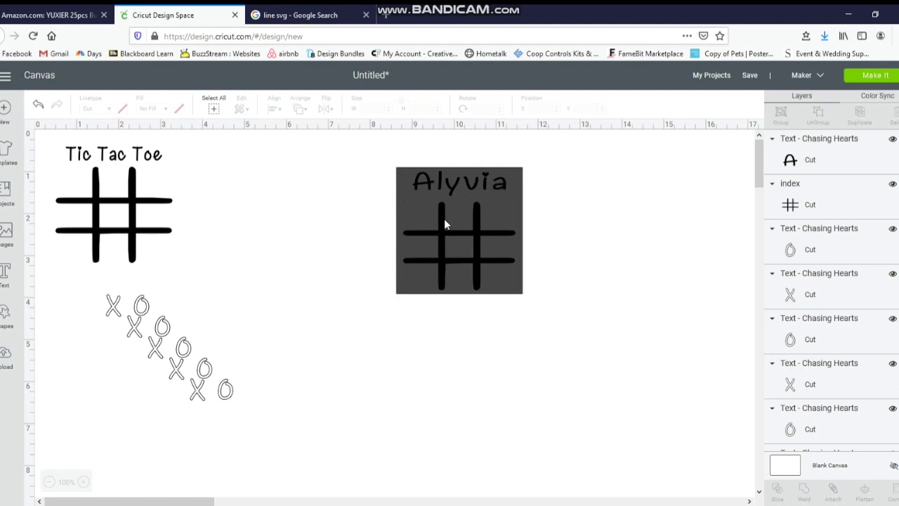
Step: Move the square below the name board, then add a heart about 1.46 by 1.38 inches in the square's lower half
click(420, 205)
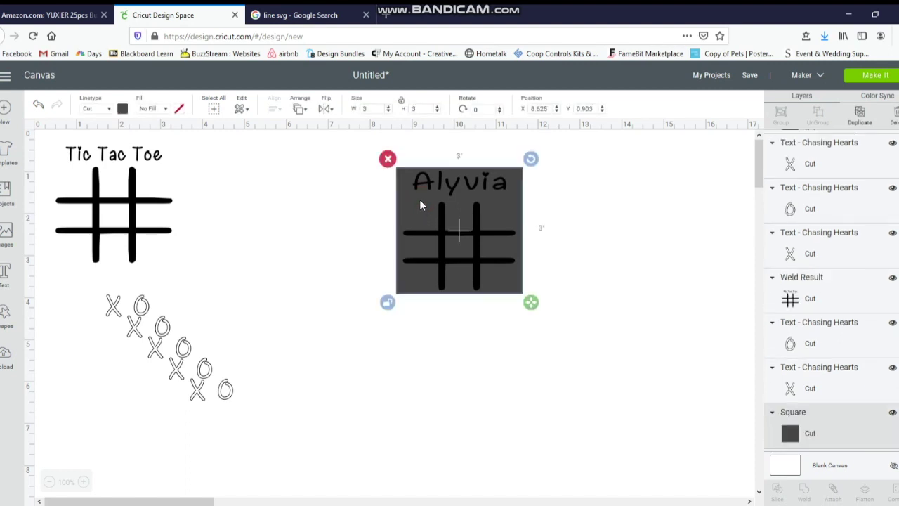
drag(411, 210, 380, 349)
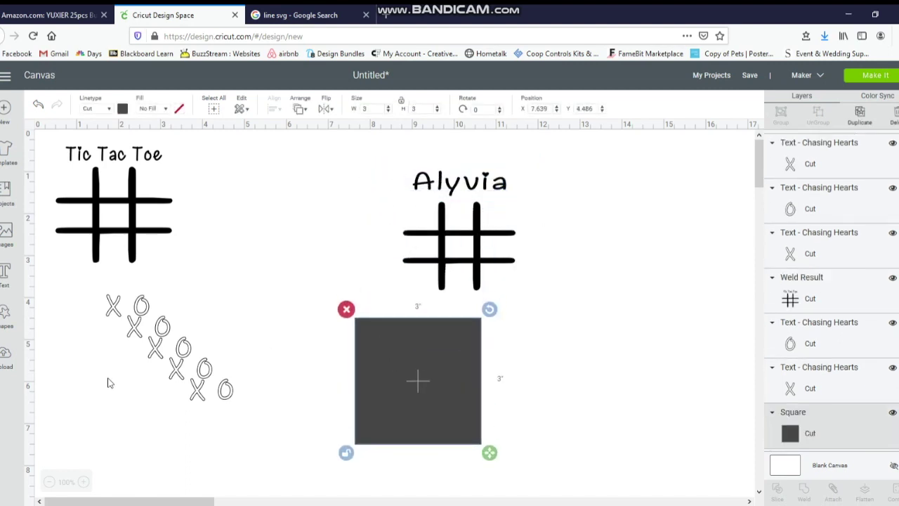
click(7, 316)
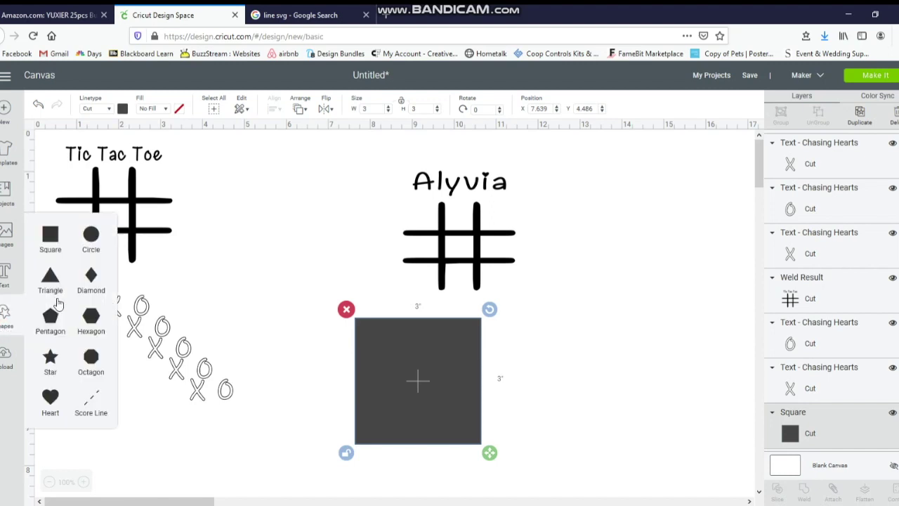
click(50, 396)
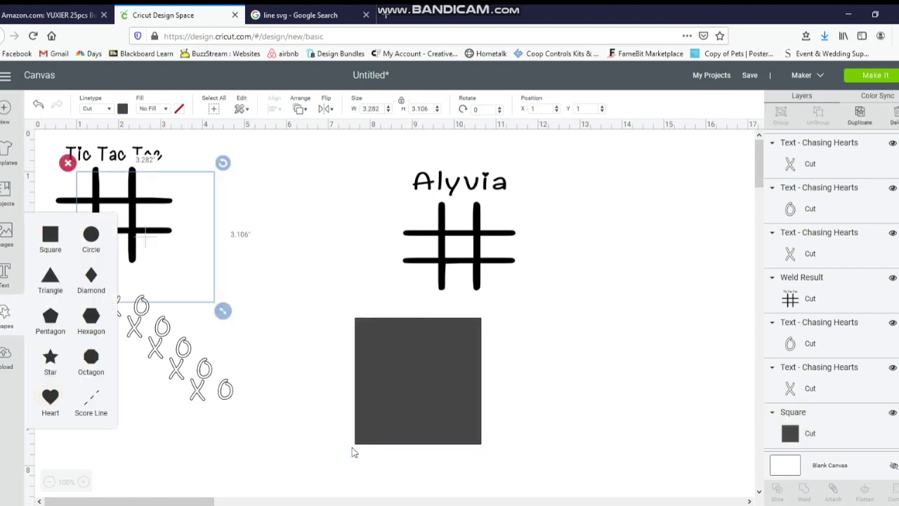
drag(223, 310, 164, 255)
drag(307, 320, 416, 399)
drag(454, 434, 417, 402)
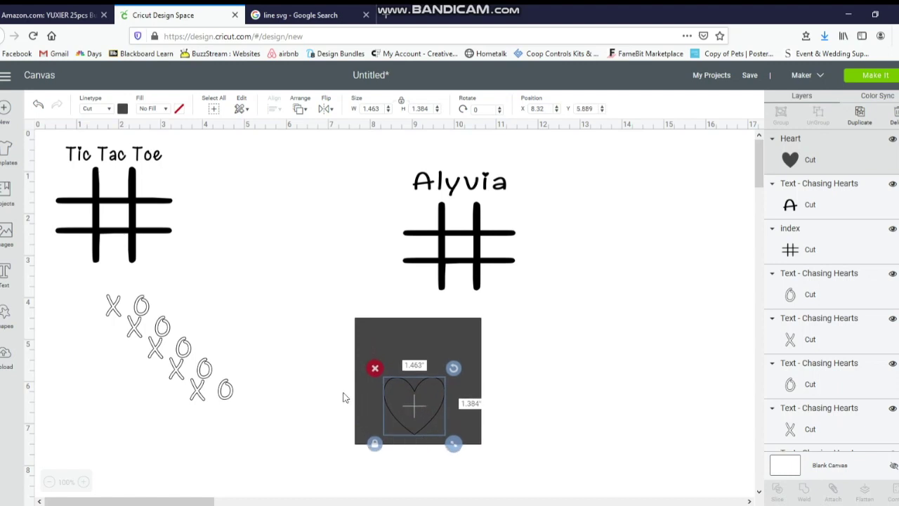
Step: Add a "From" text with the giver's first name, shrink it to fit the square's width and place it above the heart
click(7, 278)
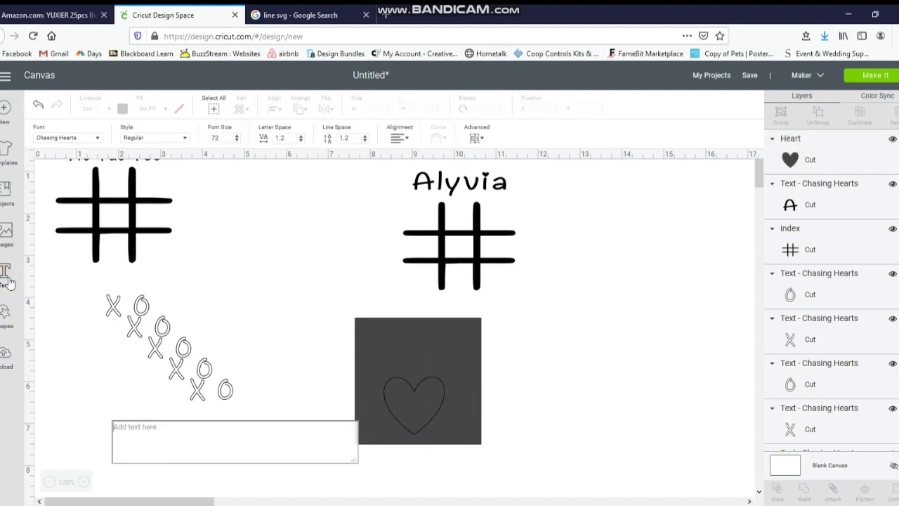
text(From Emma)
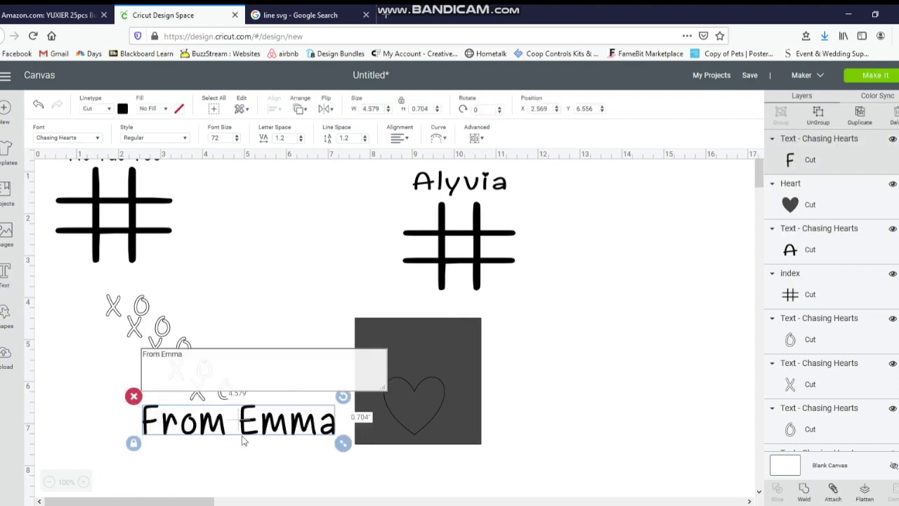
drag(343, 443, 265, 434)
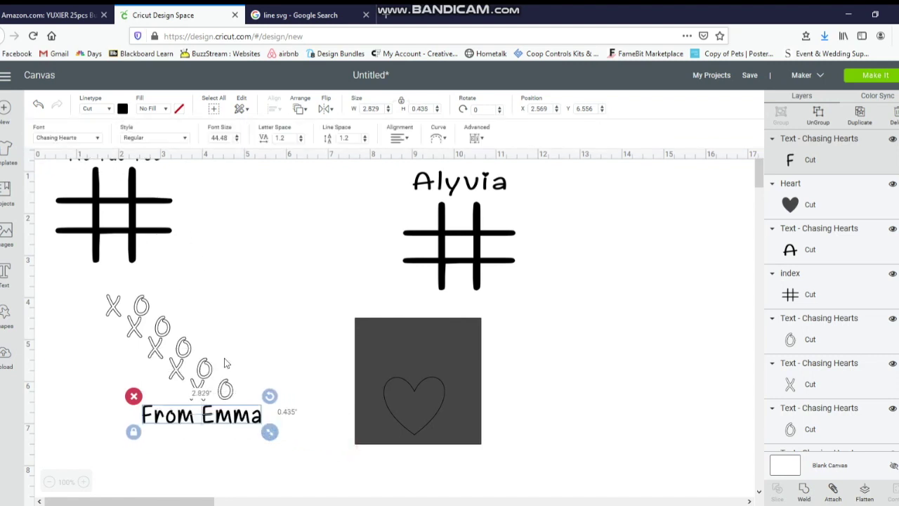
drag(225, 416, 472, 349)
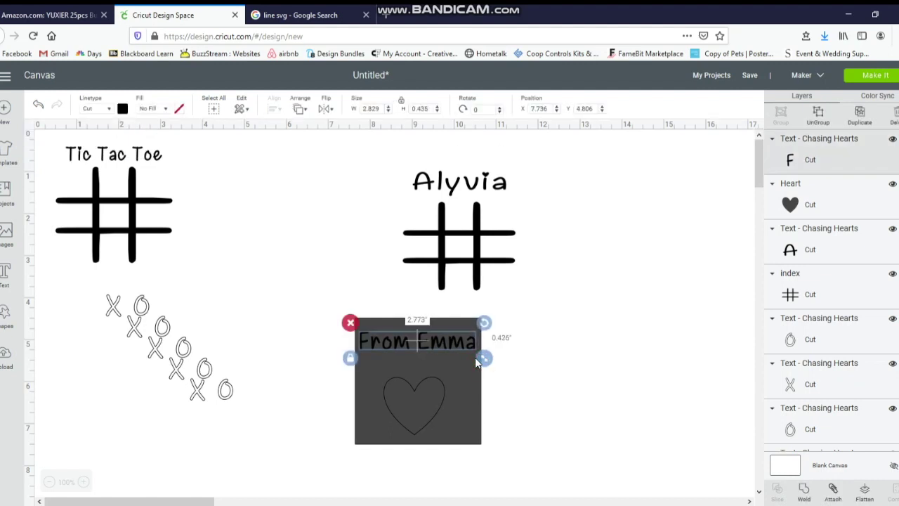
click(317, 413)
Step: Center the "From" text, the heart and the square horizontally on one another
drag(313, 308, 490, 445)
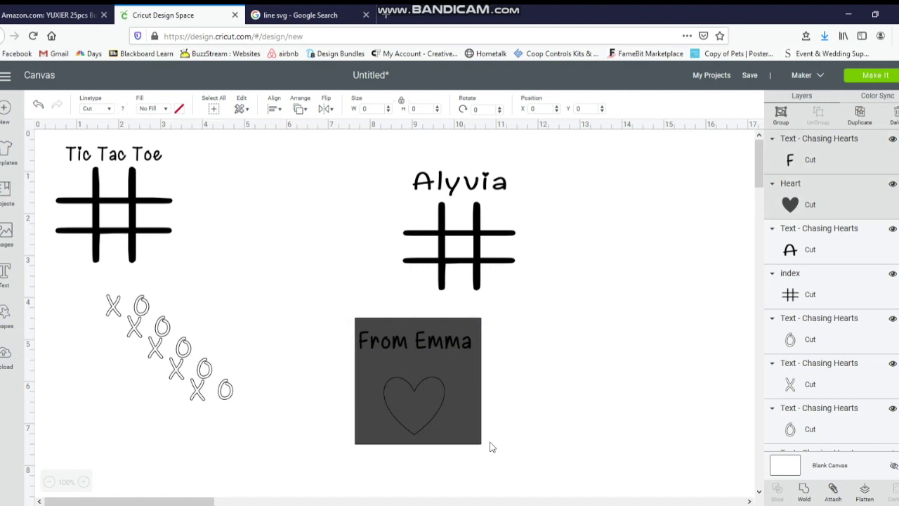
click(277, 111)
click(291, 163)
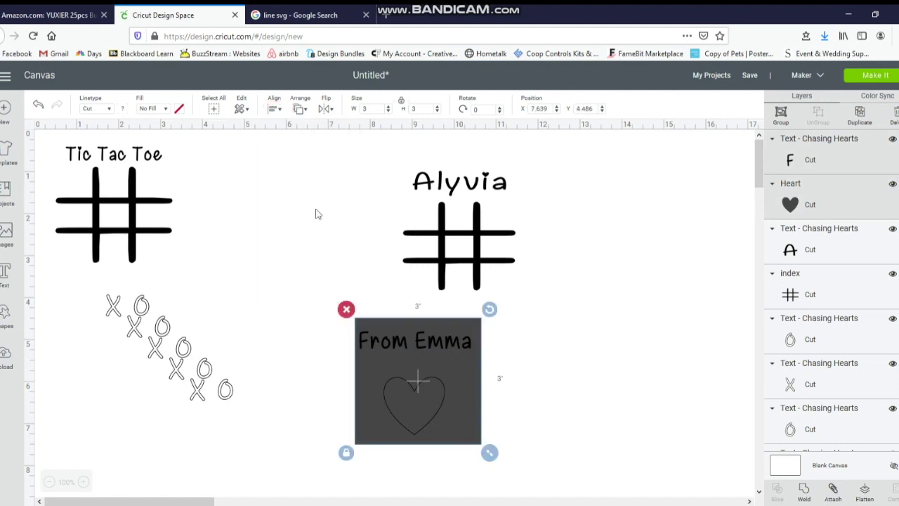
click(572, 386)
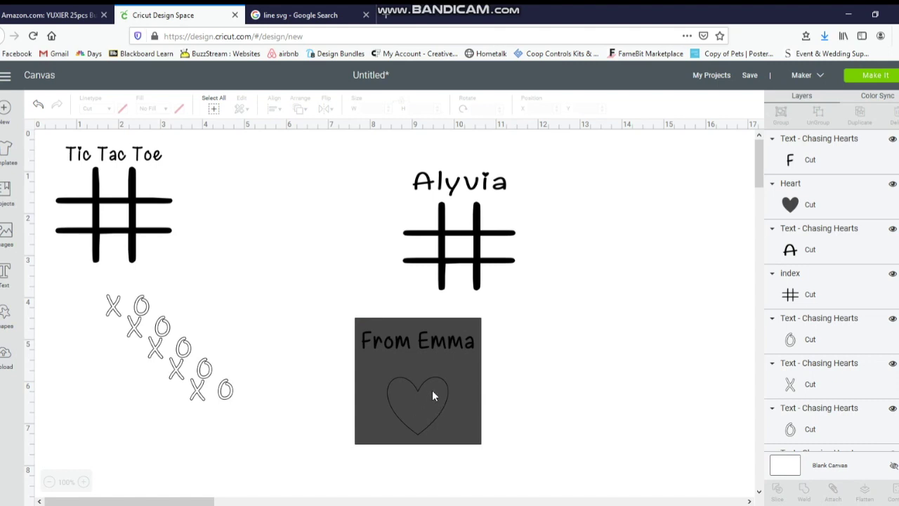
Step: Change the heart's material color to light pink
click(423, 412)
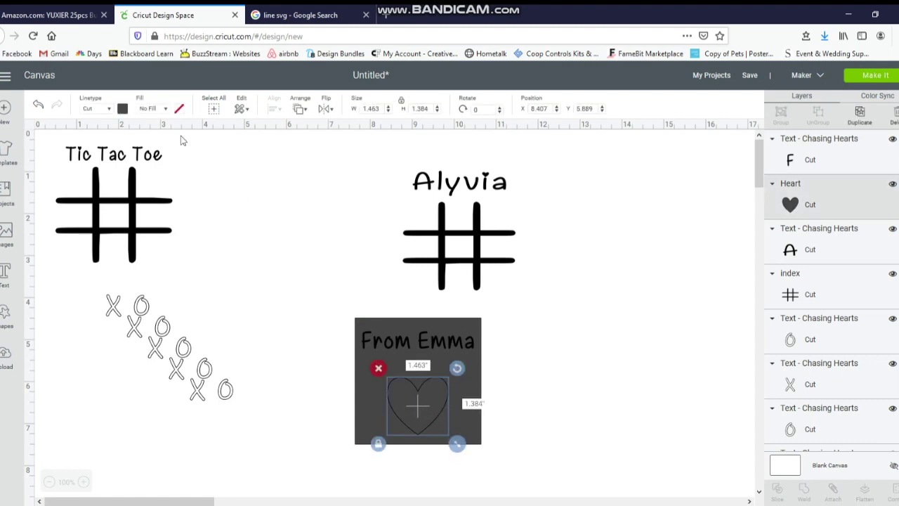
click(122, 108)
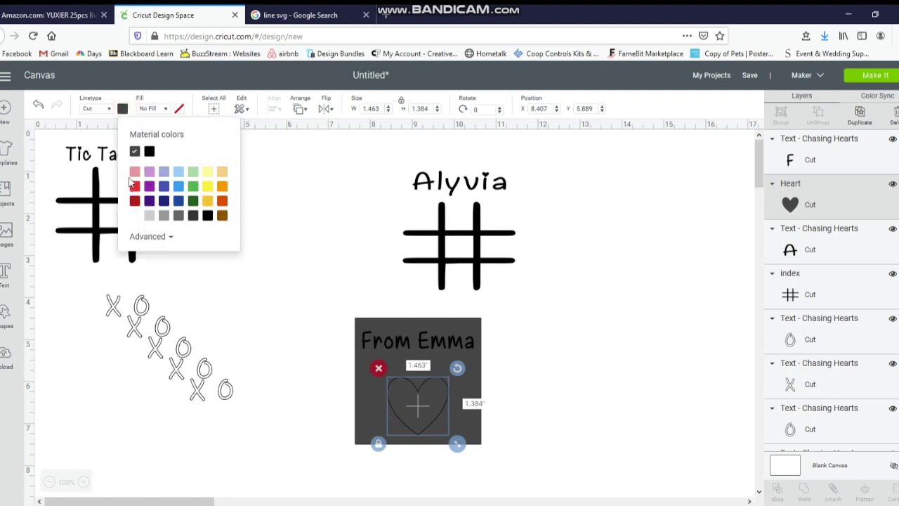
click(134, 172)
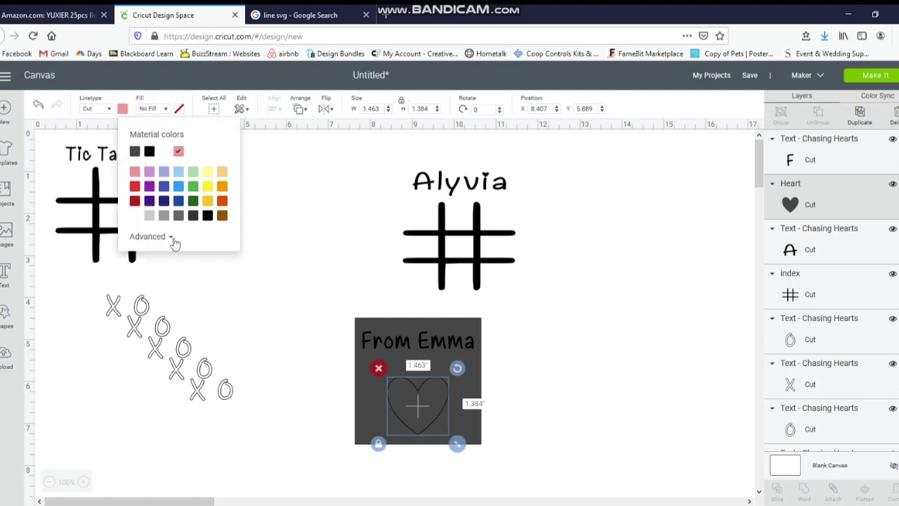
click(558, 266)
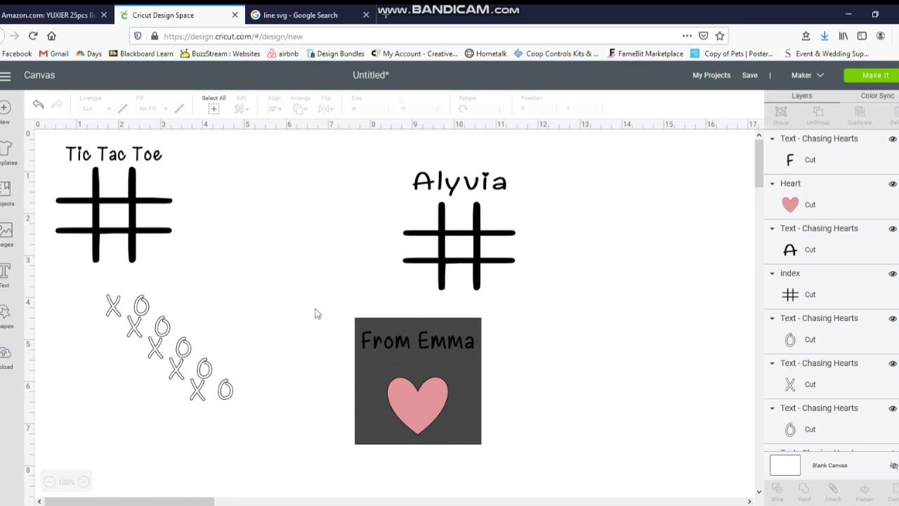
Step: Duplicate the whole set of five white X and O pairs
drag(77, 298, 256, 419)
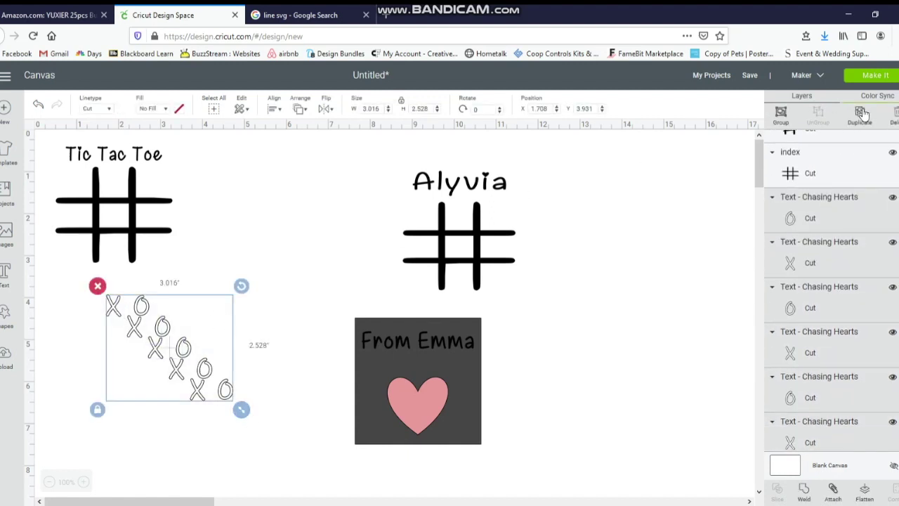
click(314, 347)
key(ctrl+z)
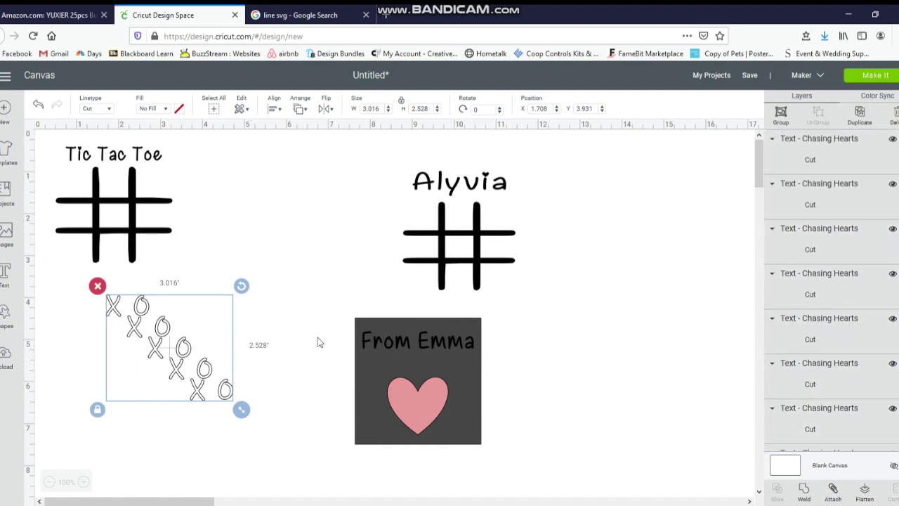
key(ctrl+d)
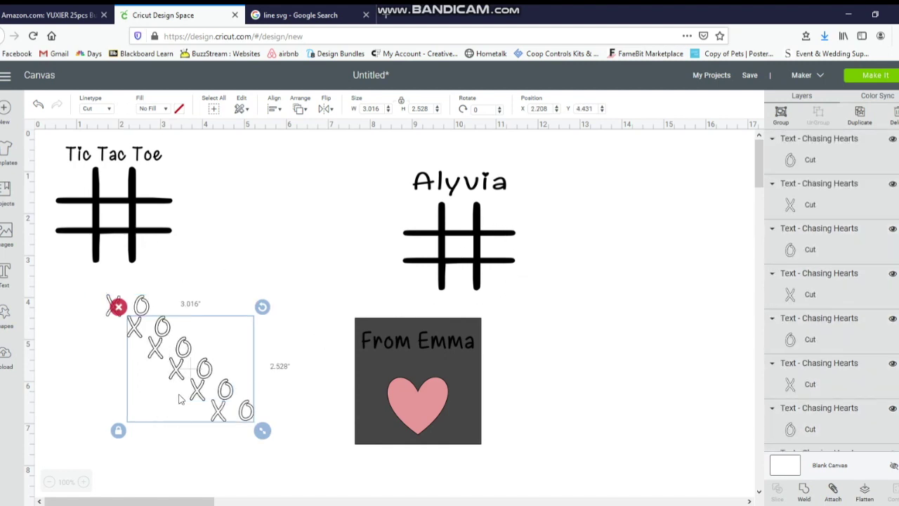
Step: Move three of the O pieces individually out of the overlapping diagonal rows
click(231, 332)
drag(247, 330, 295, 306)
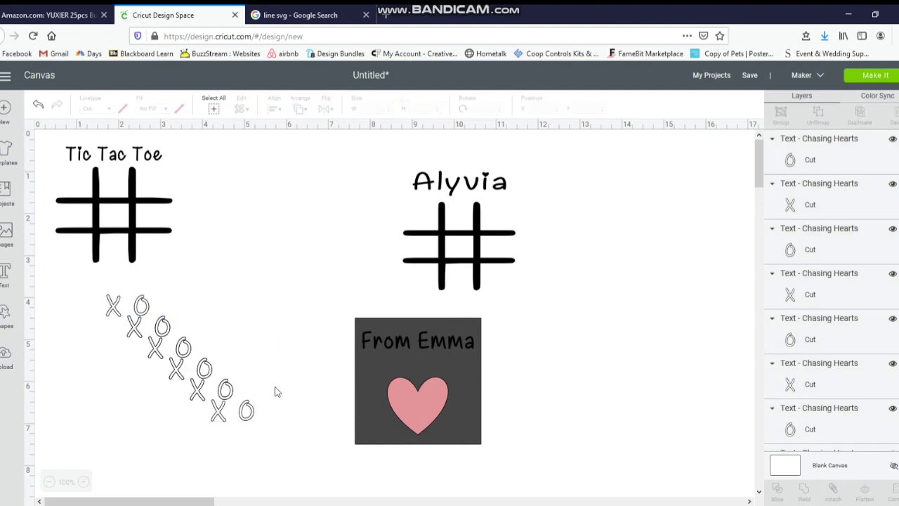
click(227, 395)
drag(227, 393, 273, 356)
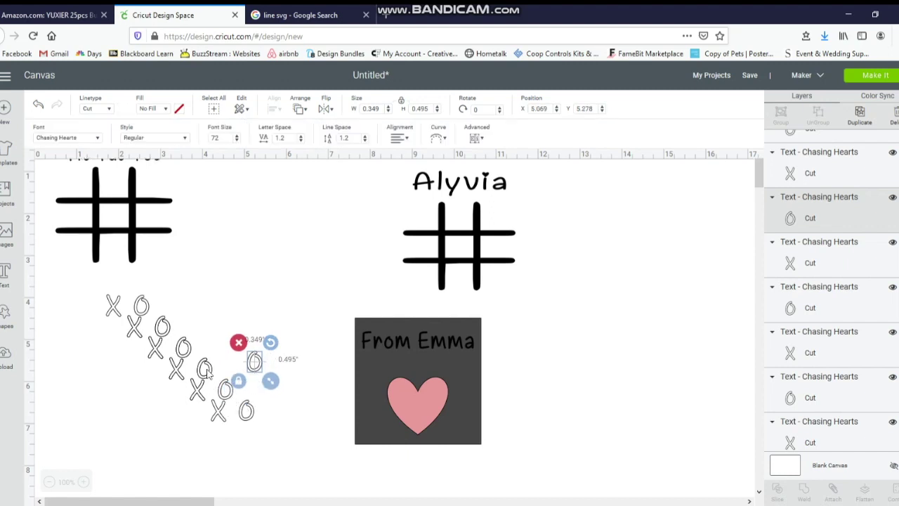
drag(211, 359, 232, 329)
drag(211, 351, 199, 298)
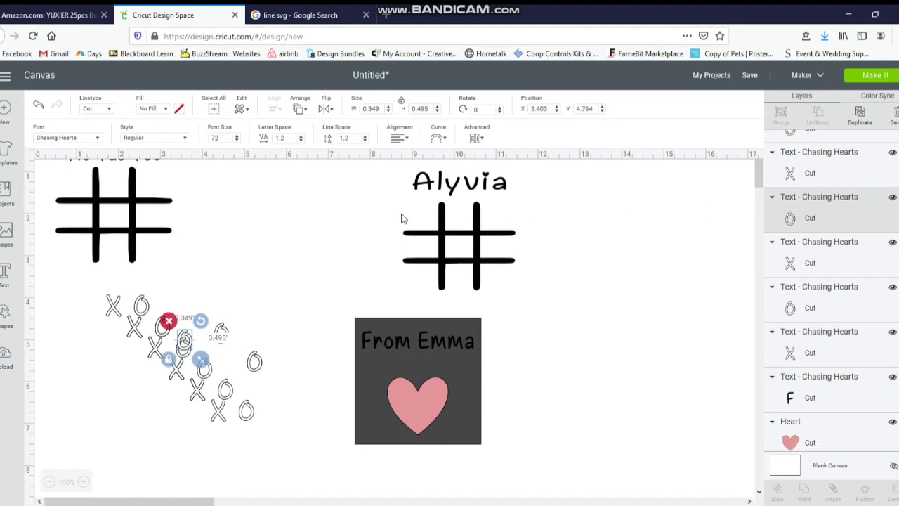
Step: Weld the recipient's name text and the grid below it into one board
drag(389, 173, 566, 316)
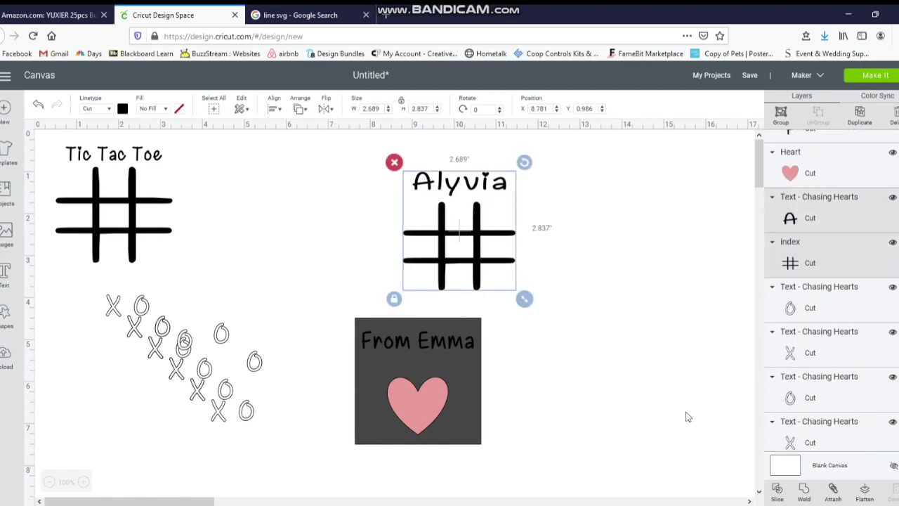
click(806, 493)
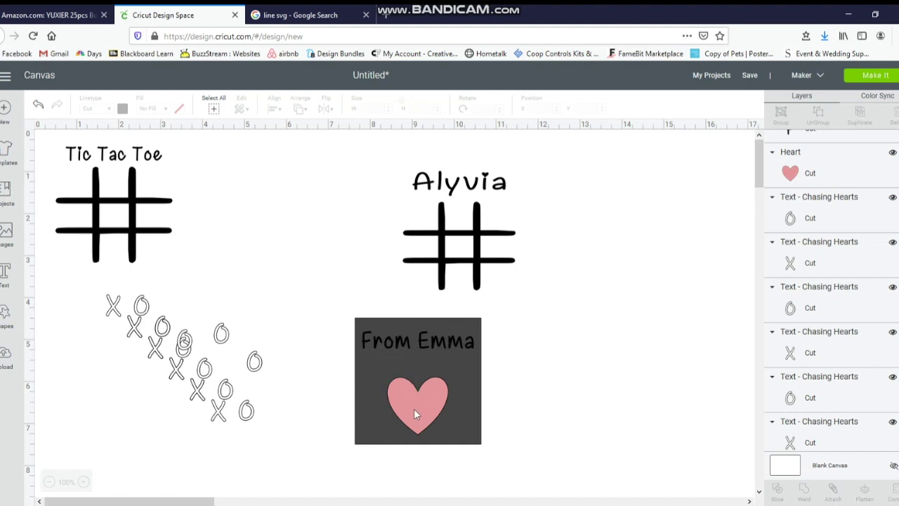
click(469, 381)
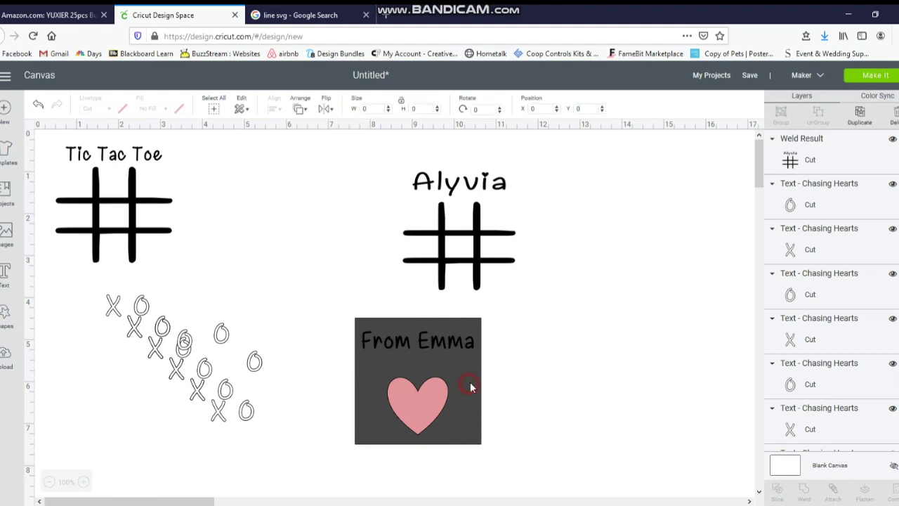
Step: Delete the dark 3-inch square behind the "From" text and heart, and send the project to mat preparation
drag(609, 365, 694, 358)
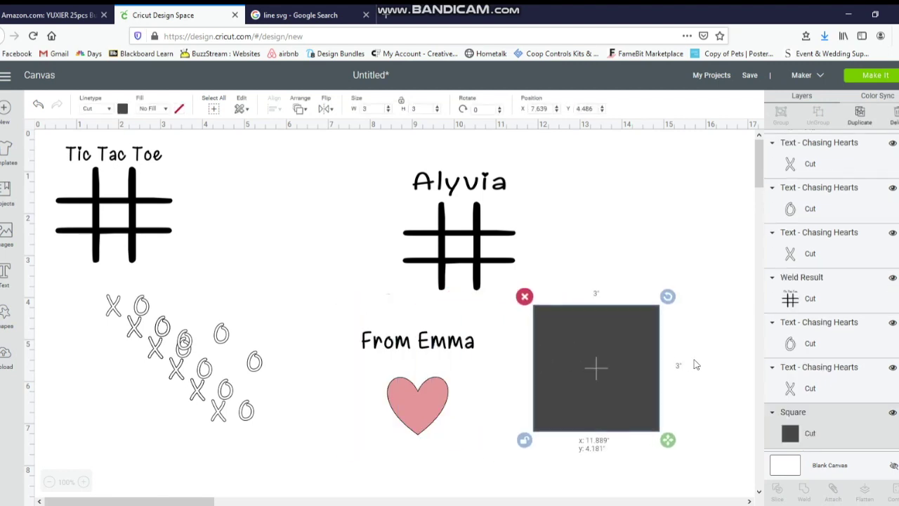
click(569, 297)
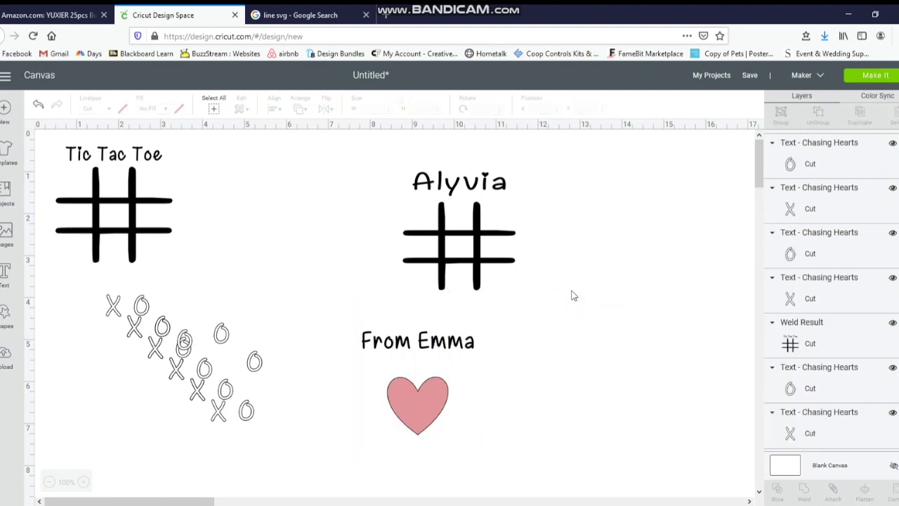
click(871, 76)
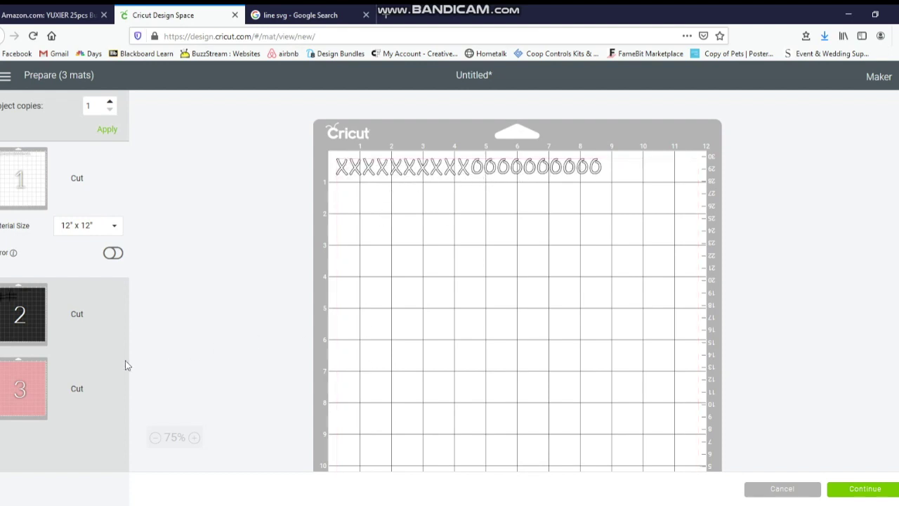
Step: On the black mat, spread the "From" text and the Tic Tac Toe board farther apart and turn on mirroring
click(24, 319)
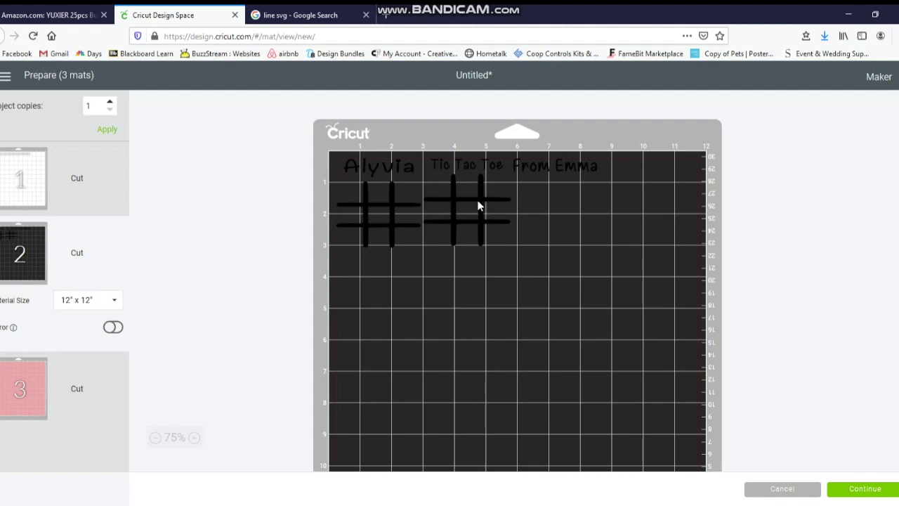
drag(568, 166, 581, 169)
drag(469, 184, 481, 183)
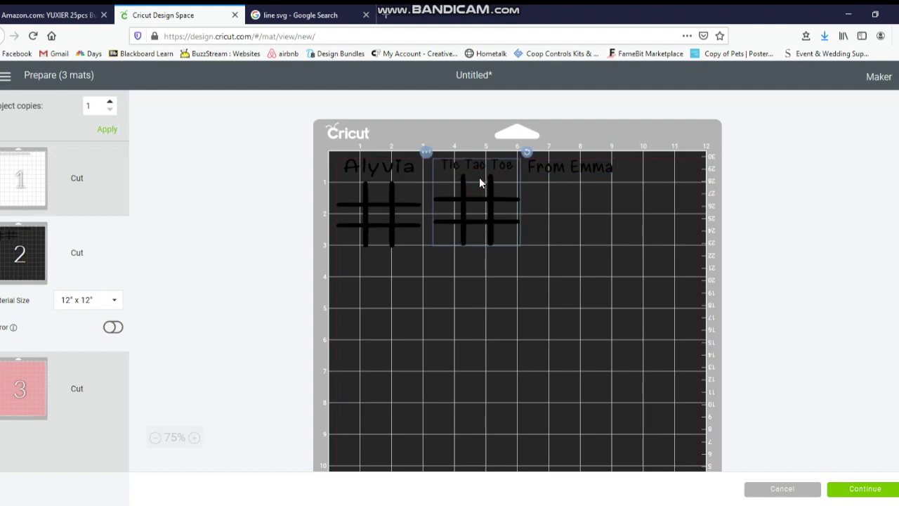
click(463, 322)
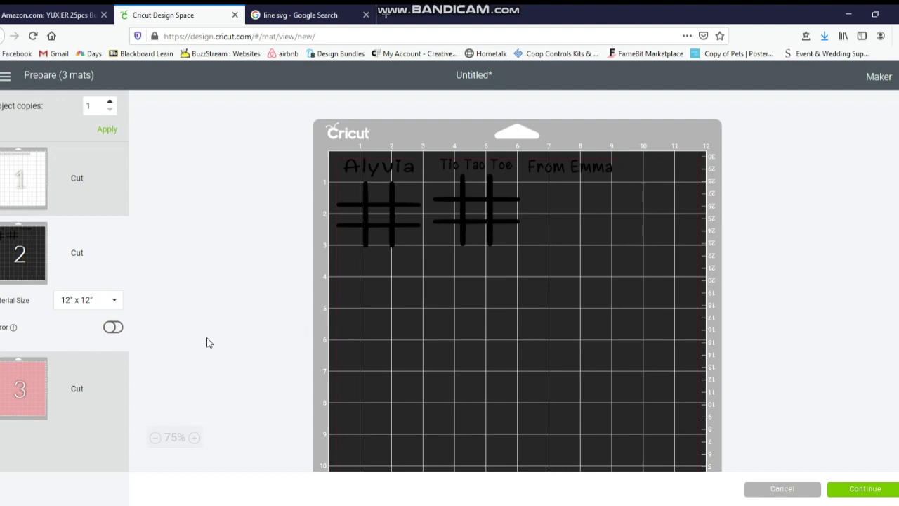
click(113, 327)
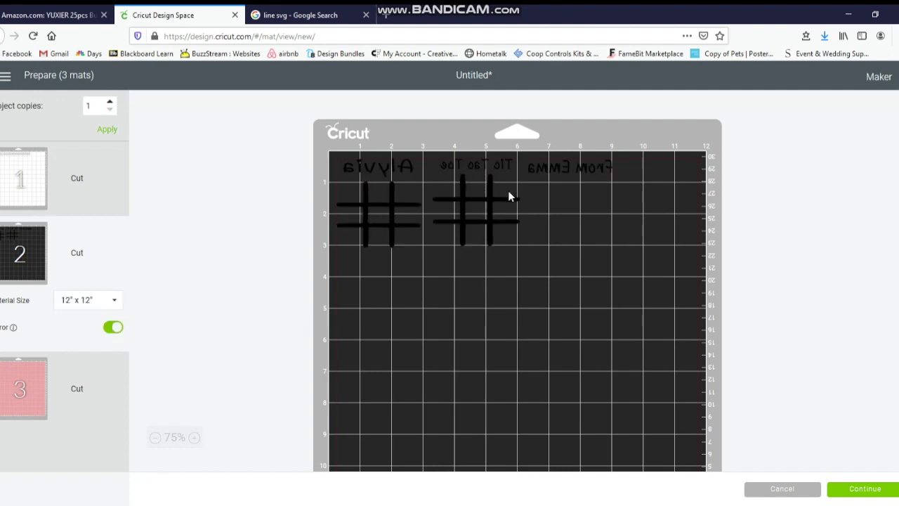
Step: Review the white, black and pink mats, and set the pink heart mat's material to Heat Transfer (non-Cricut)
click(40, 392)
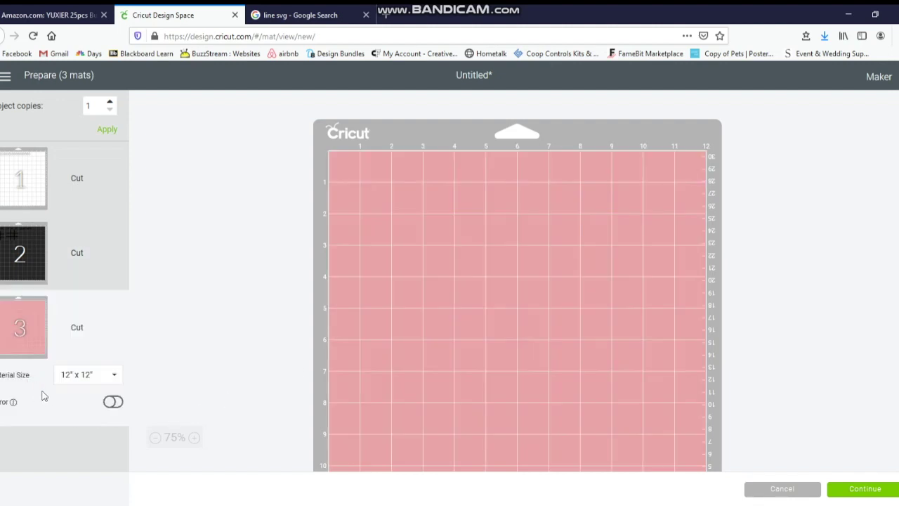
click(26, 171)
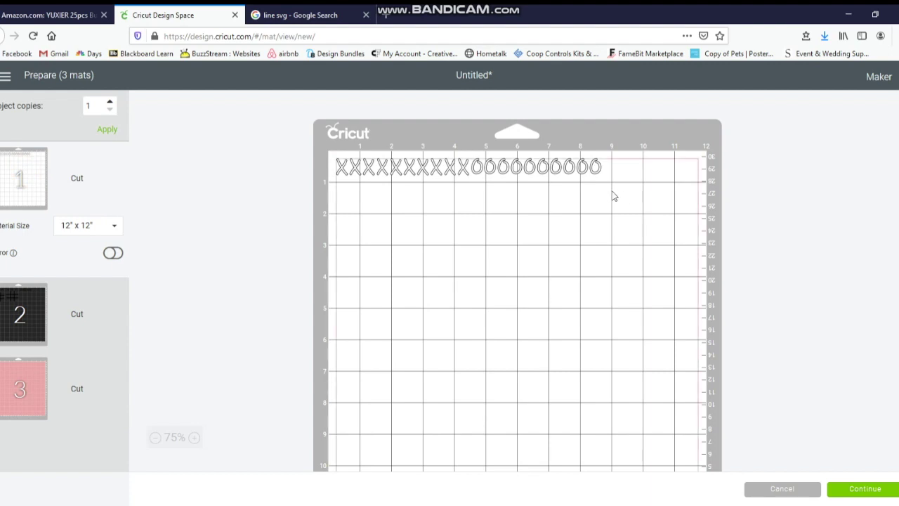
click(22, 324)
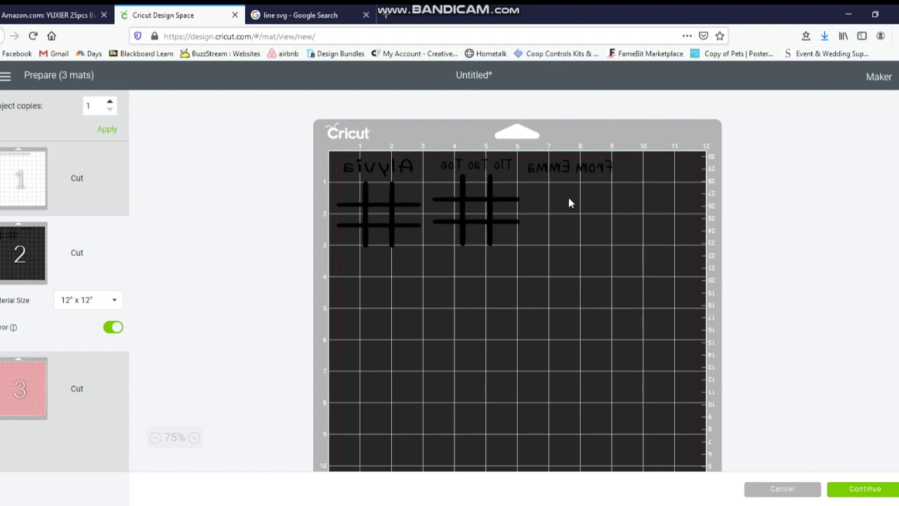
click(25, 388)
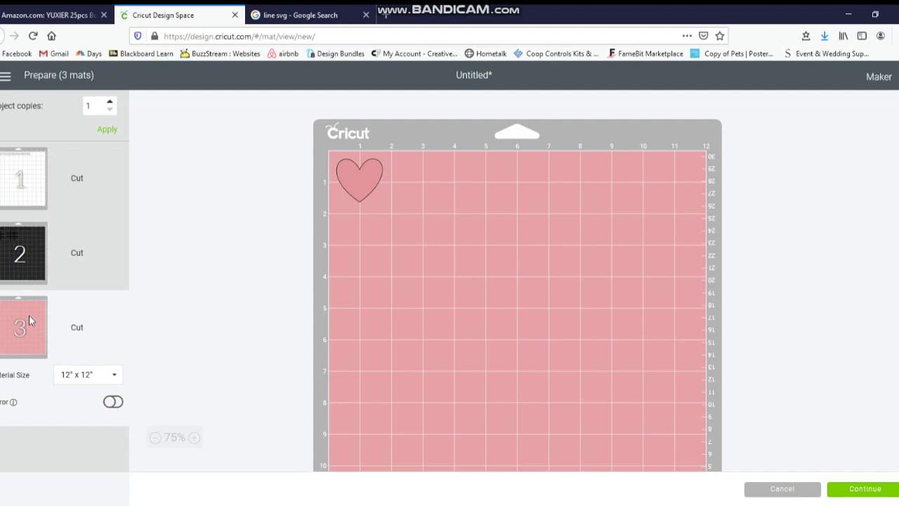
click(863, 491)
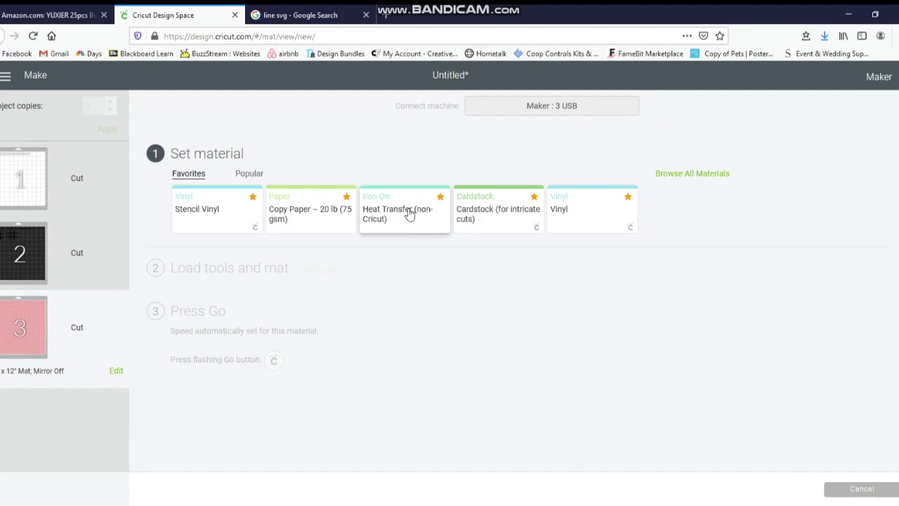
click(414, 216)
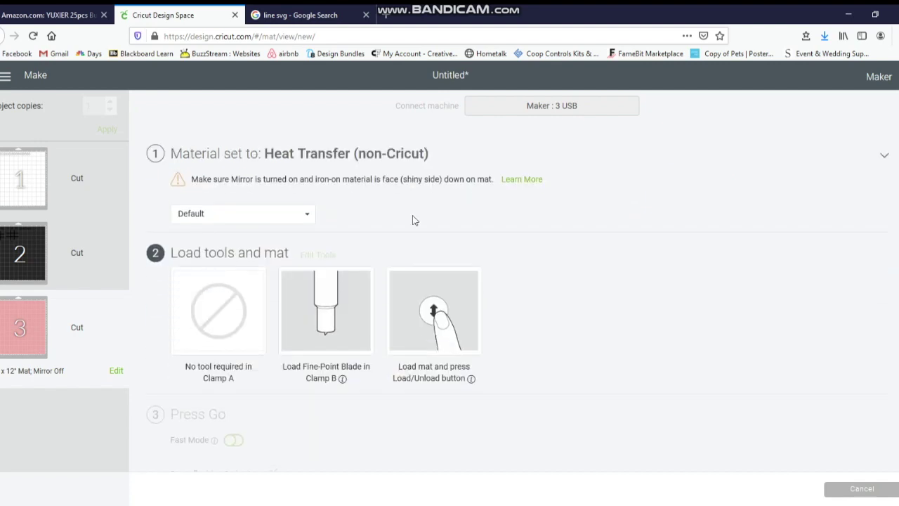